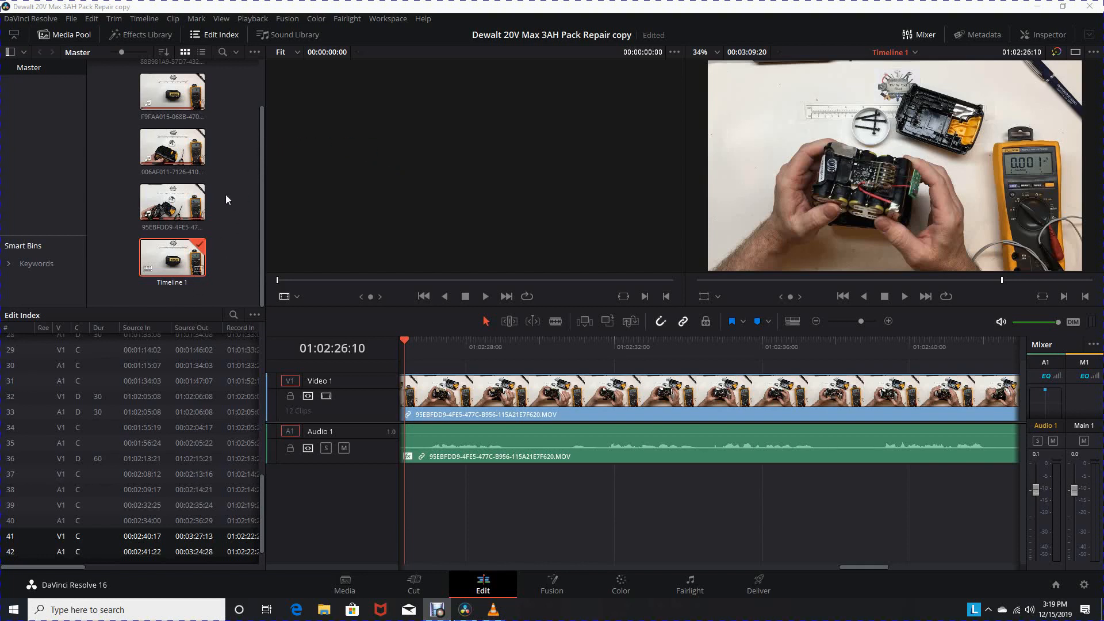
Look through the source clips in the Master bin and in the Media page's Downloads storage folder
drag(262, 118, 254, 68)
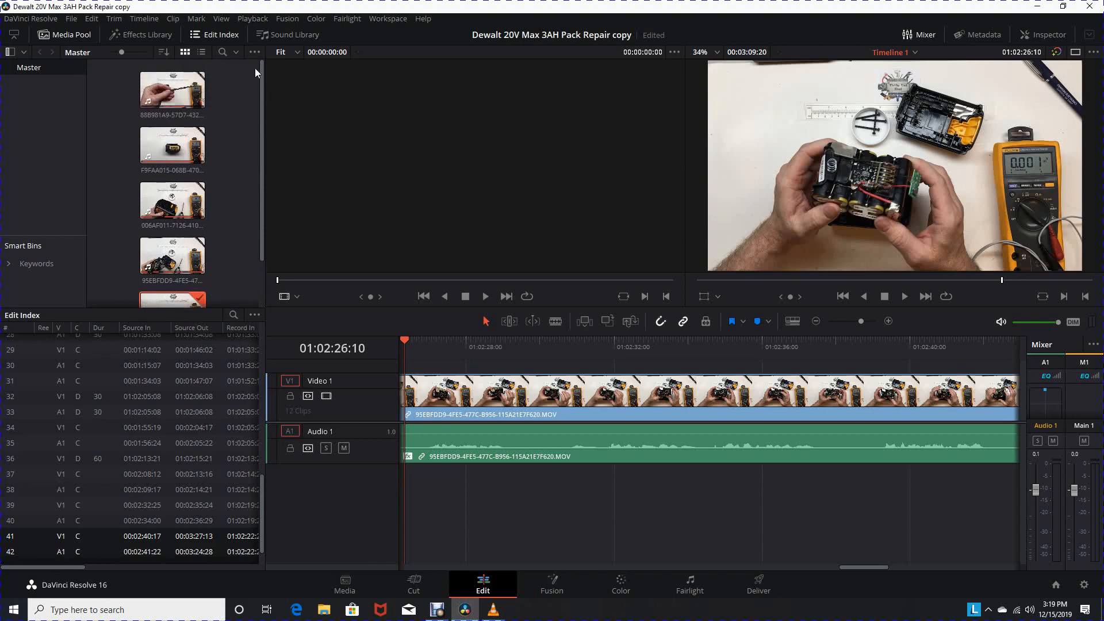
click(182, 156)
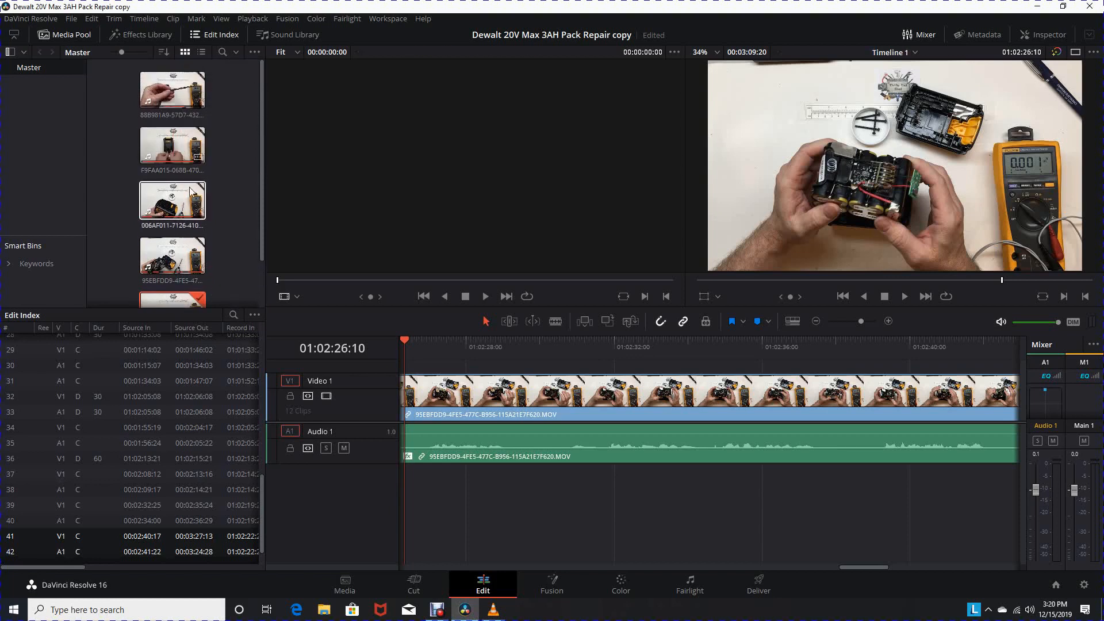
click(197, 214)
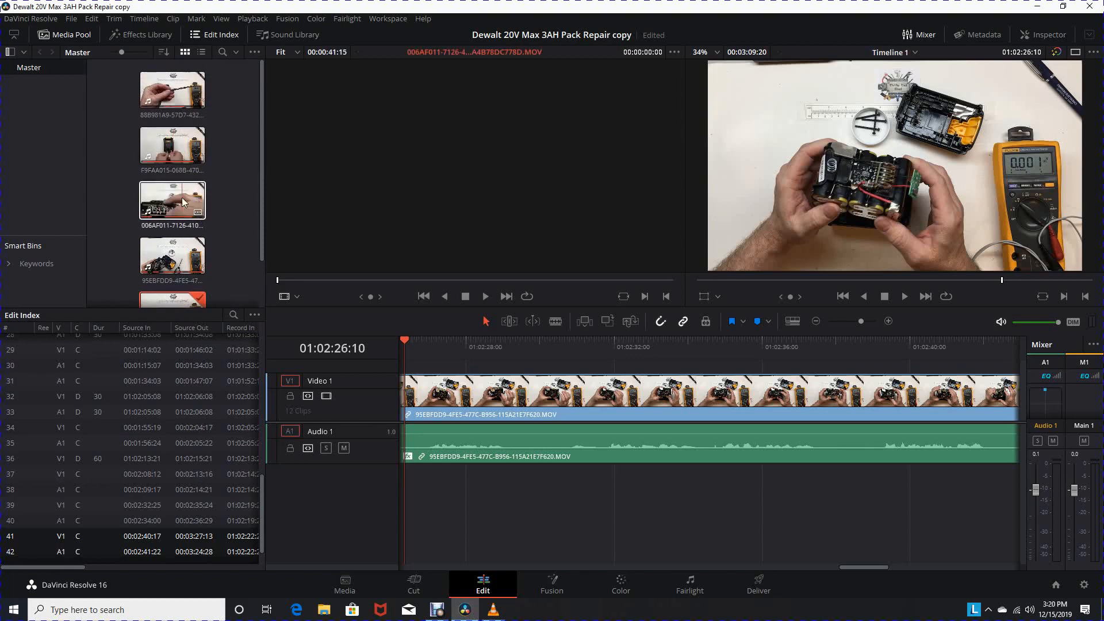
click(170, 153)
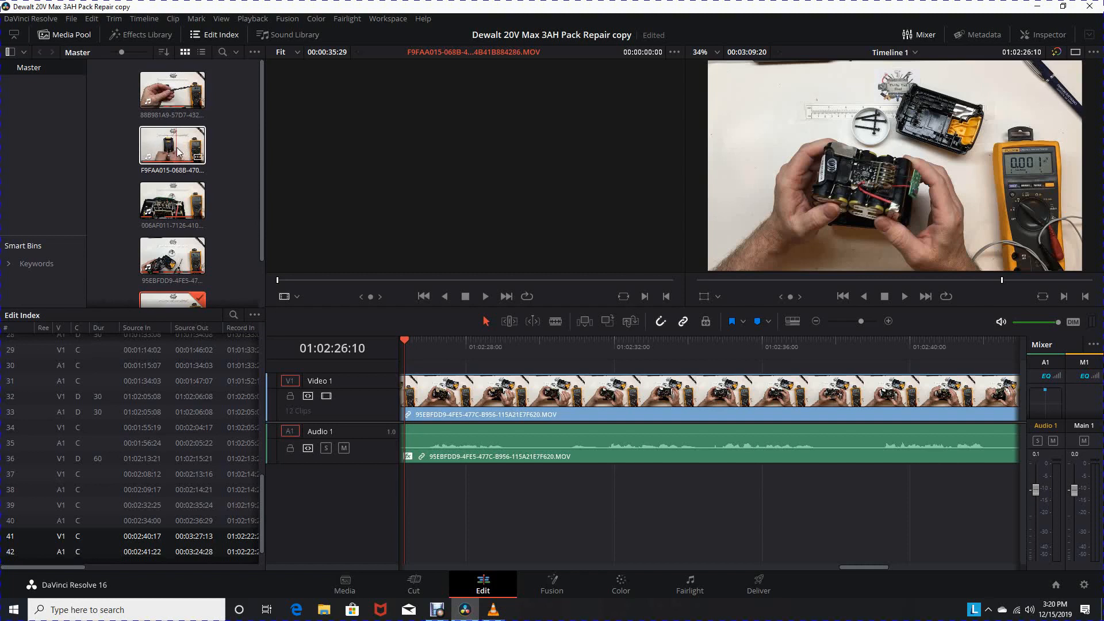
click(234, 162)
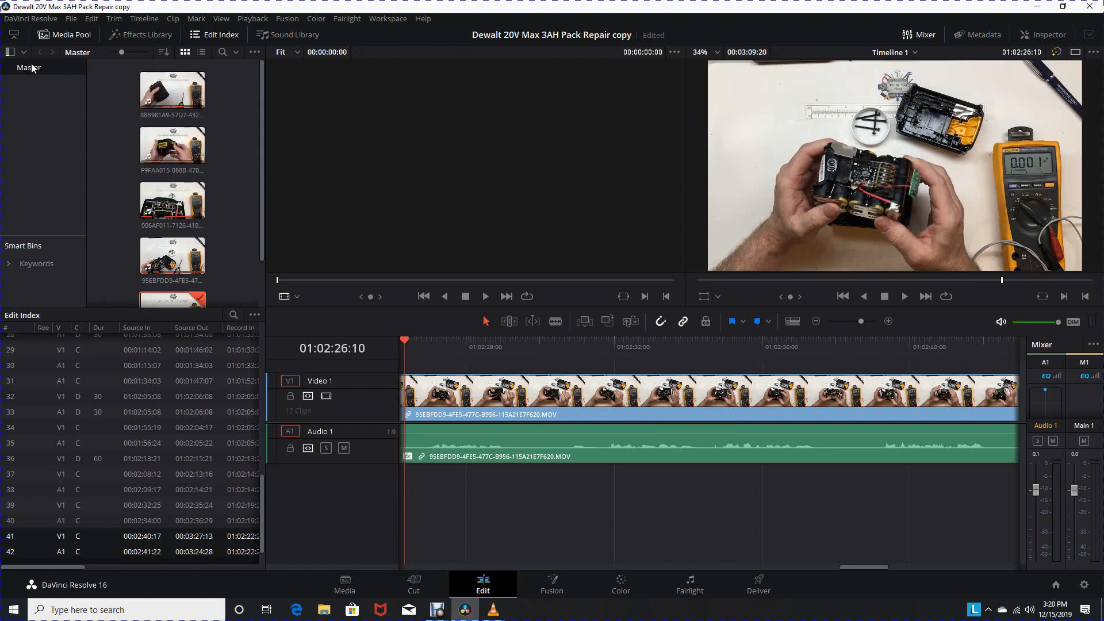
click(348, 585)
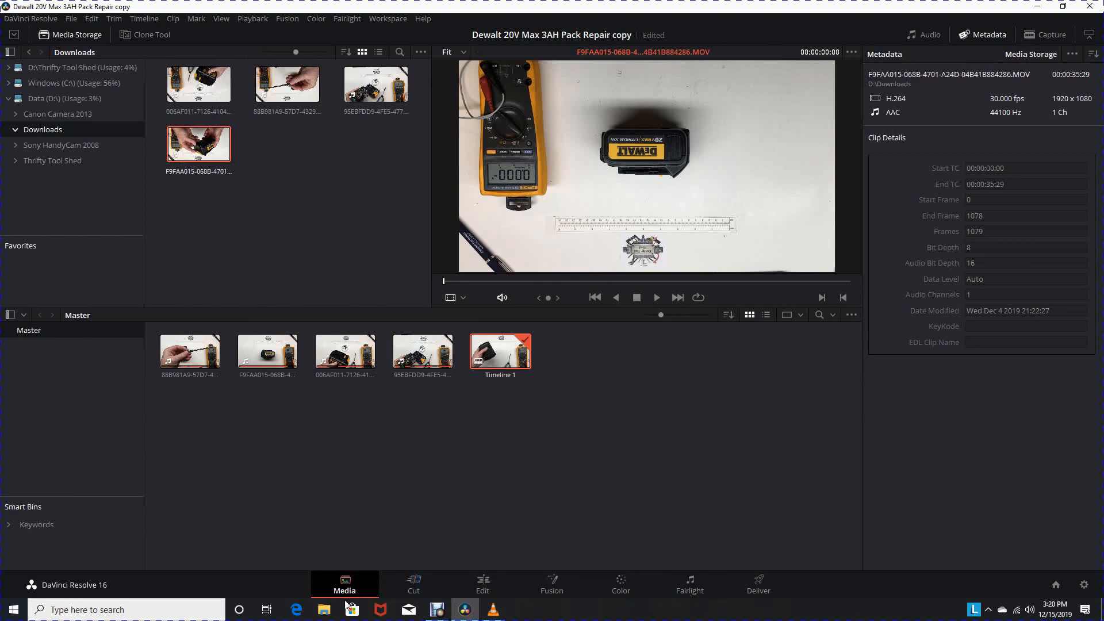
Switch to File Explorer and preview the 2019-12-15_15-14-59 video from the Downloads folder on Data (D:)
click(323, 610)
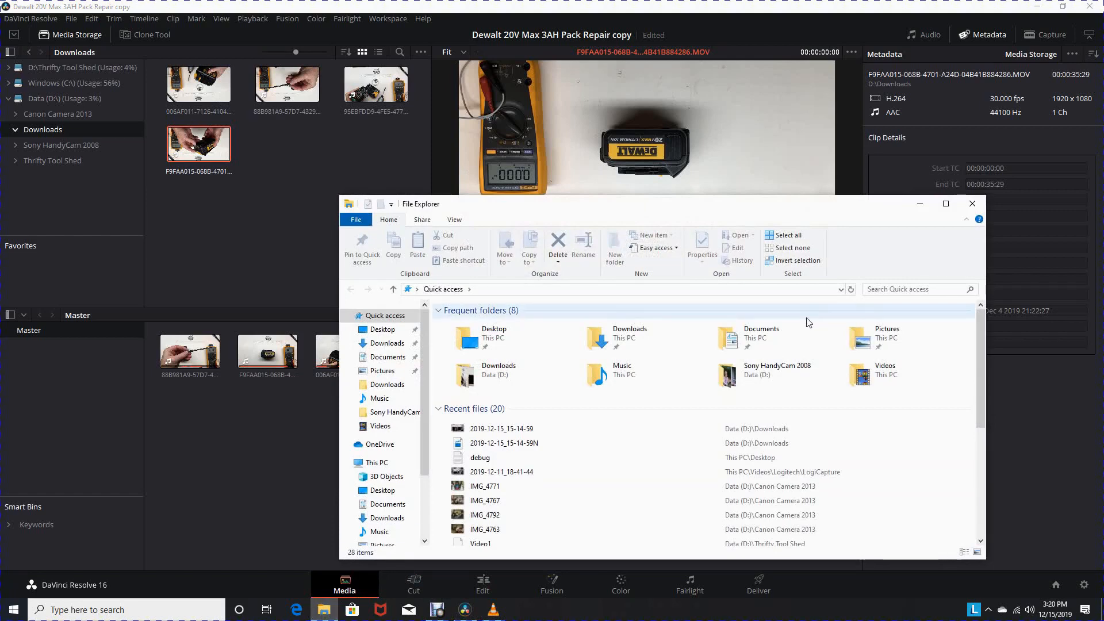
click(503, 377)
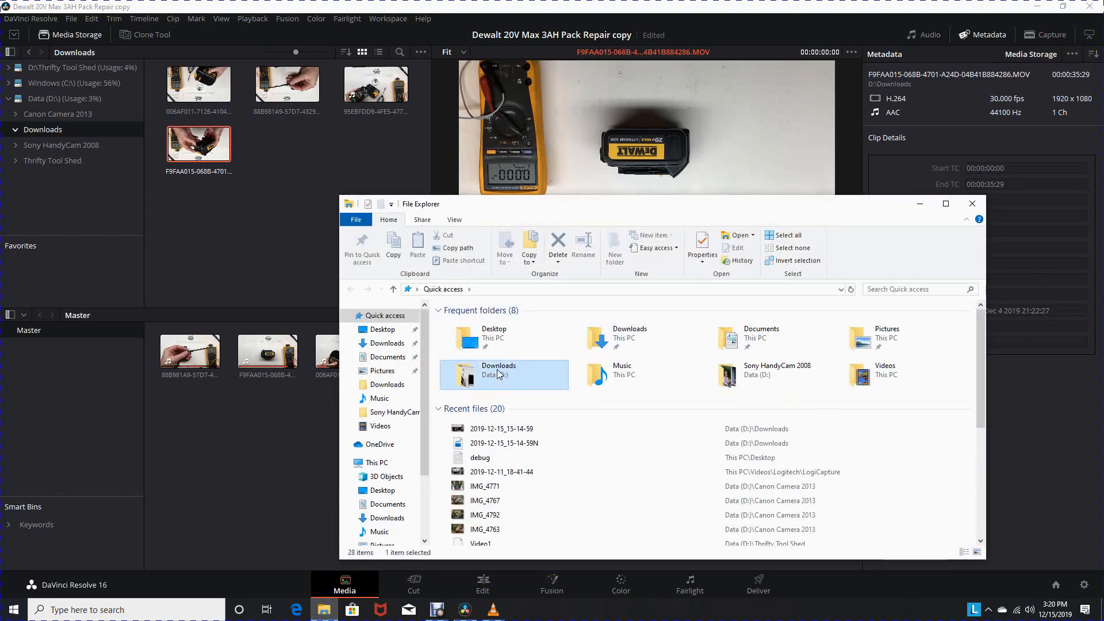
double_click(498, 374)
click(675, 345)
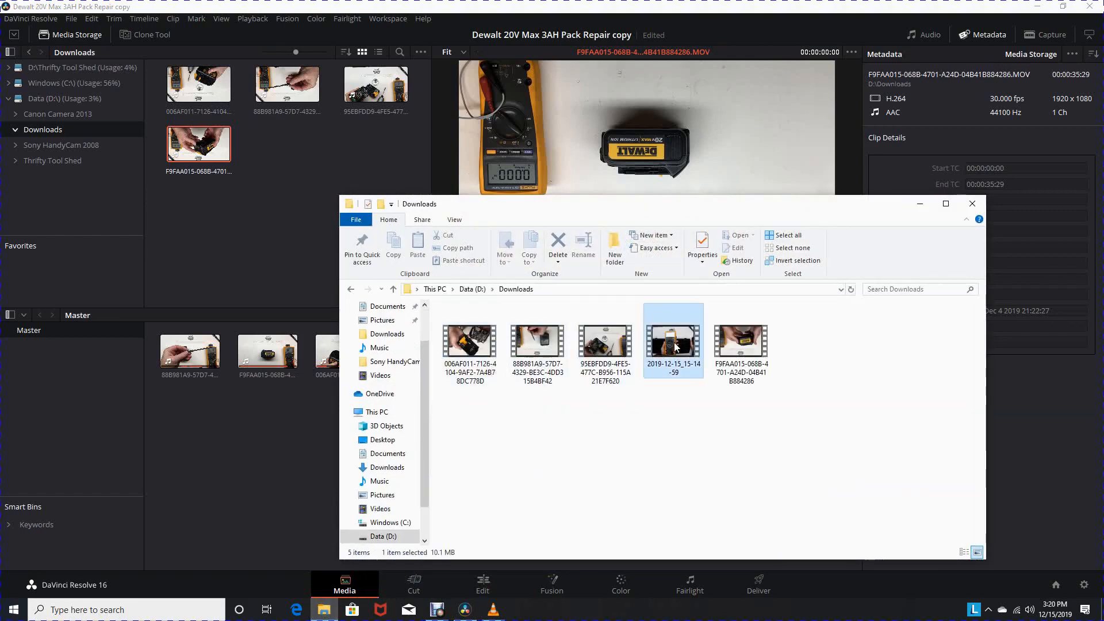
double_click(675, 345)
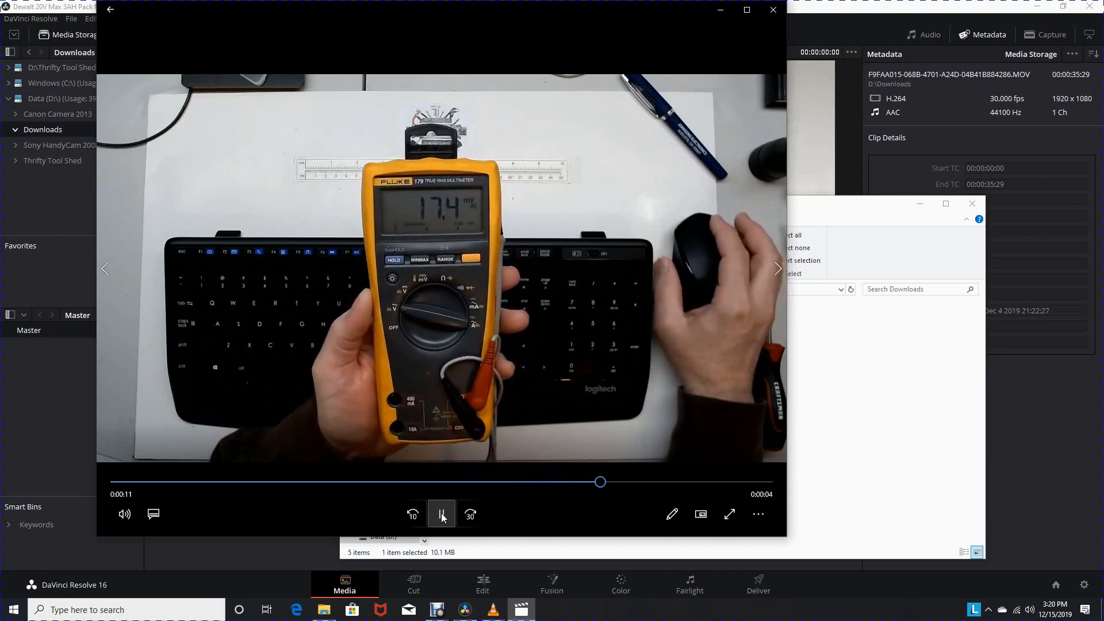
click(442, 515)
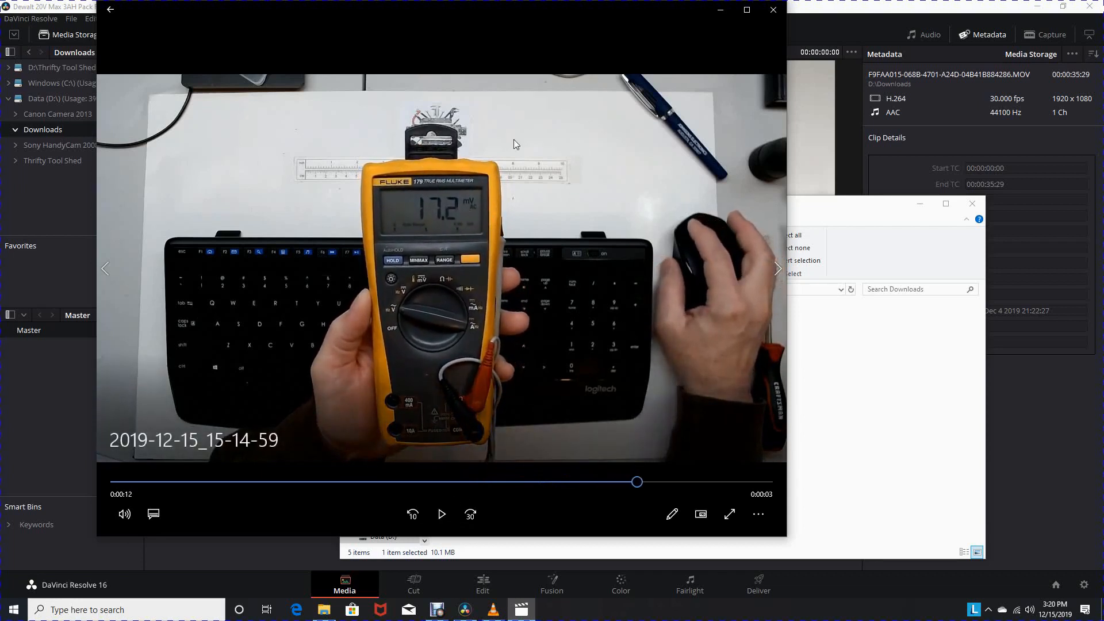
click(772, 11)
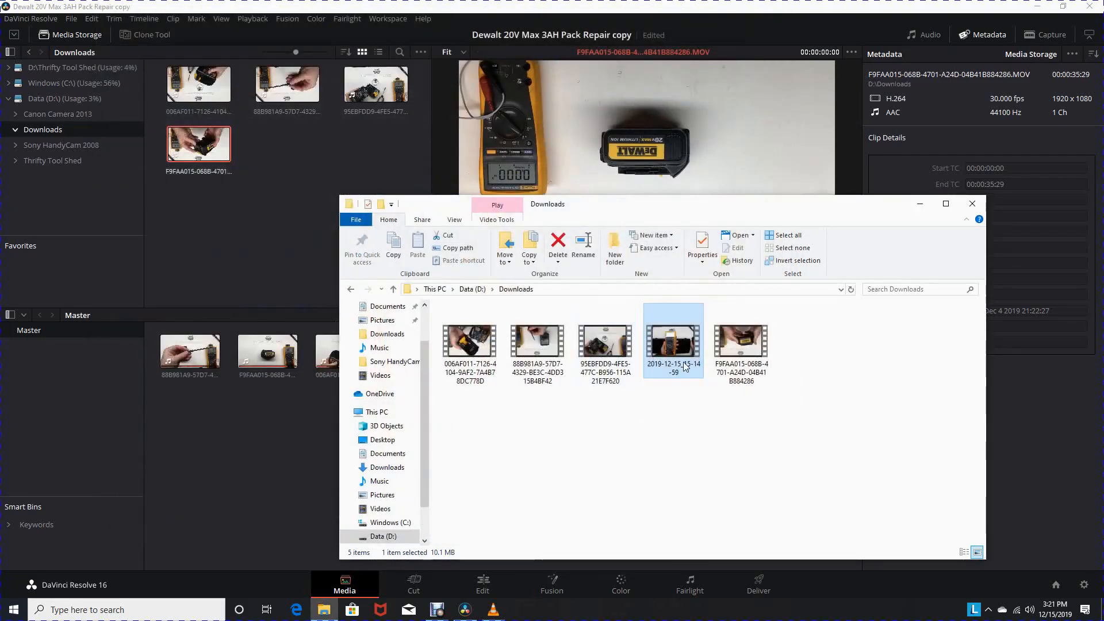
Try to bring the 2019-12-15_15-14-59 video from File Explorer into DaVinci Resolve's media storage
drag(664, 348, 234, 242)
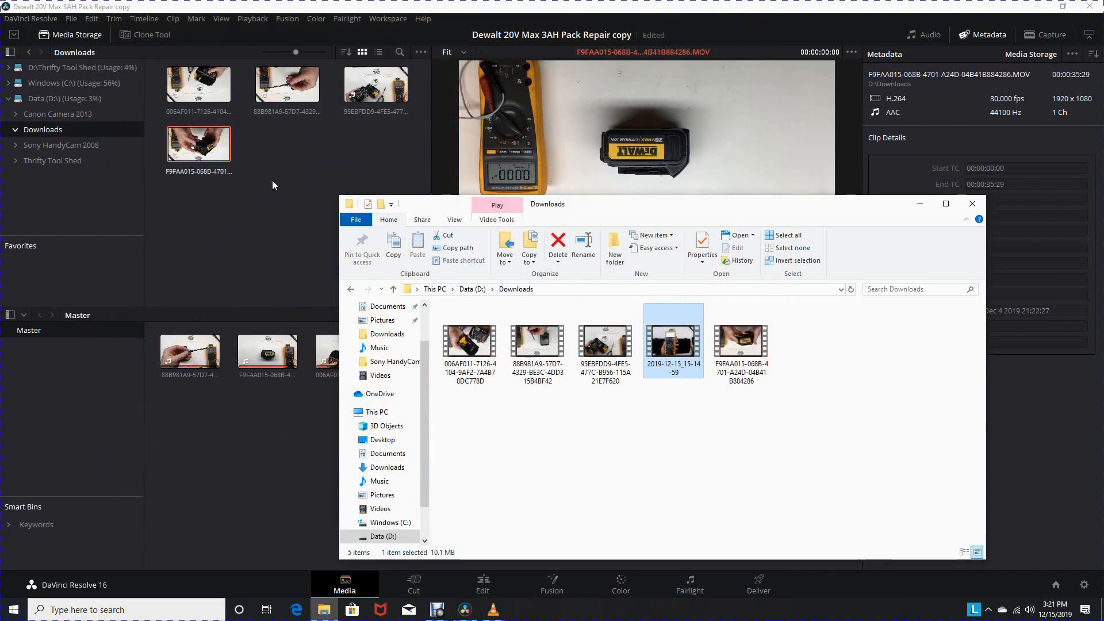
click(974, 205)
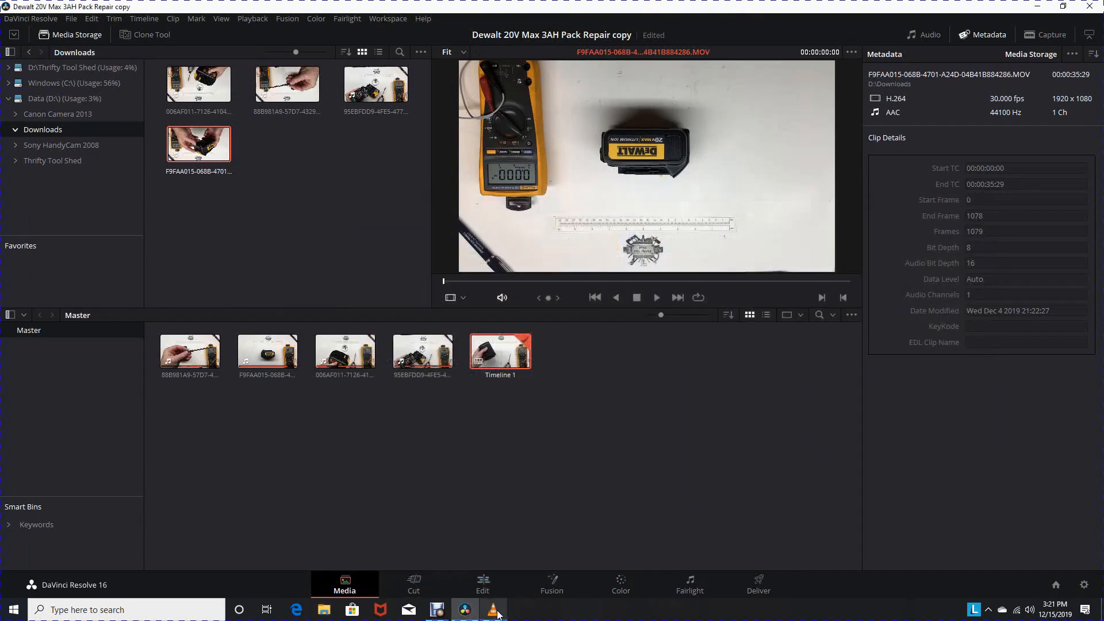
Switch to VLC media player and set D:\Downloads\2019-12-15_15-14-59.mp4 as the only file to convert, removing the duplicate entry
click(493, 609)
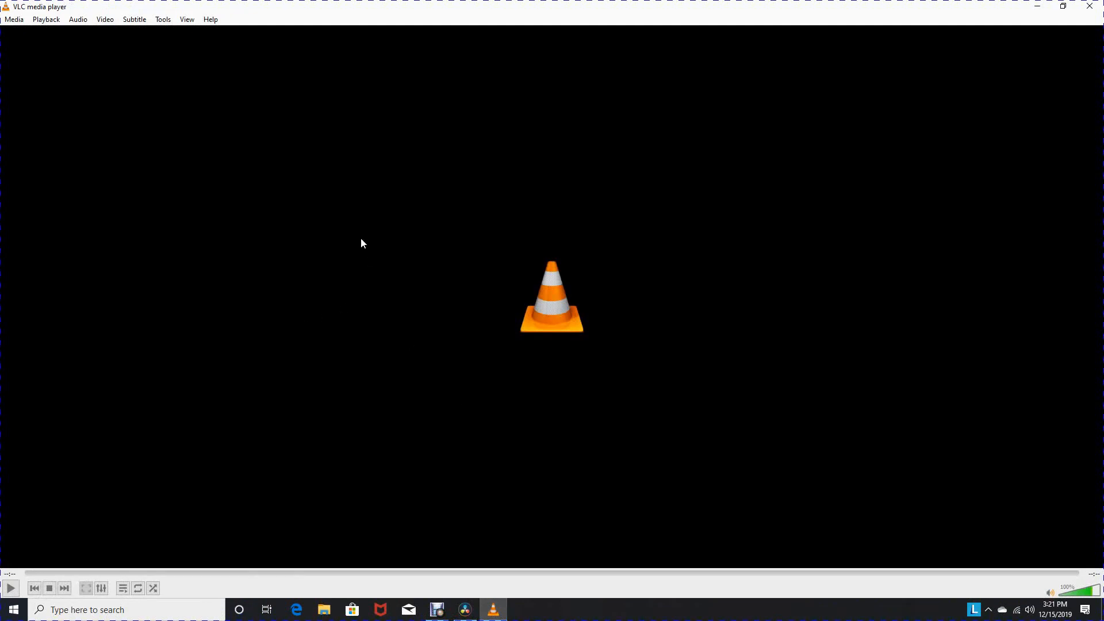
click(16, 20)
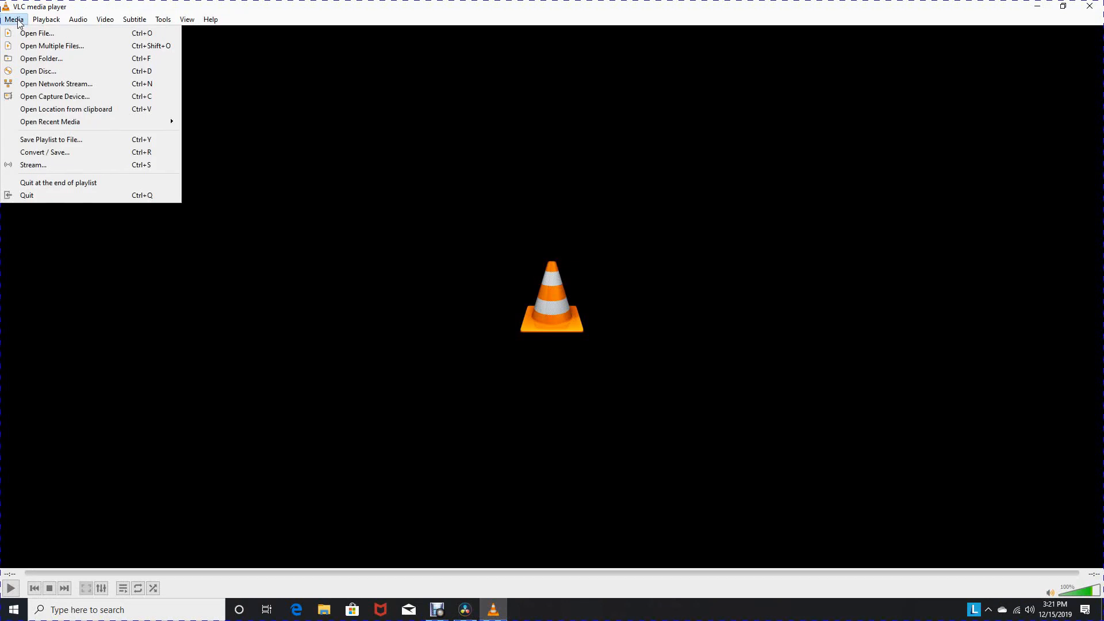
click(78, 153)
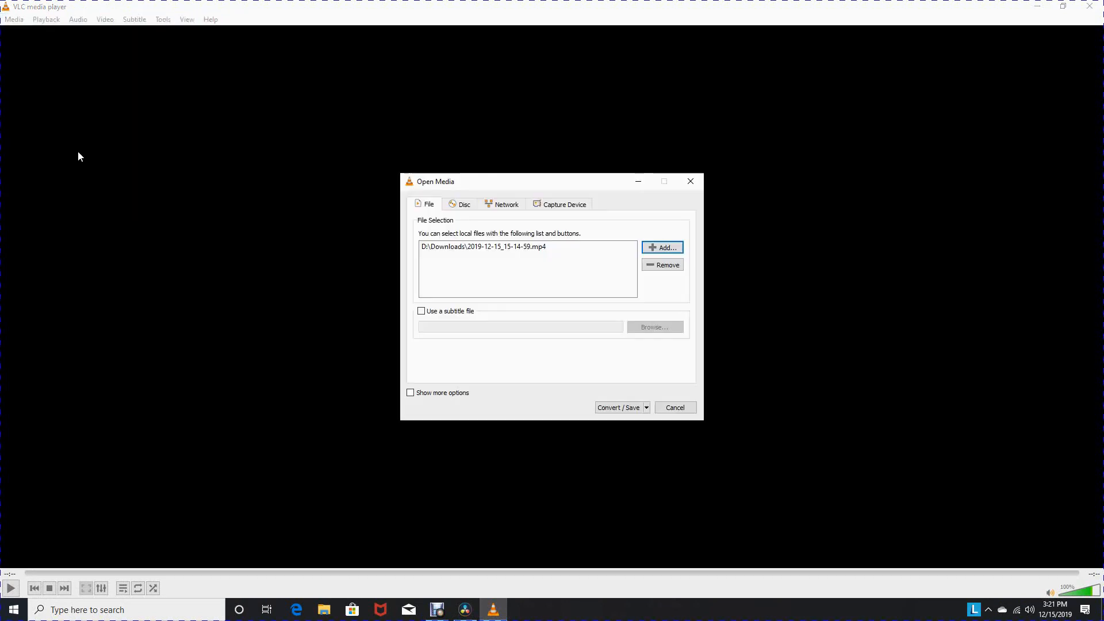
click(667, 253)
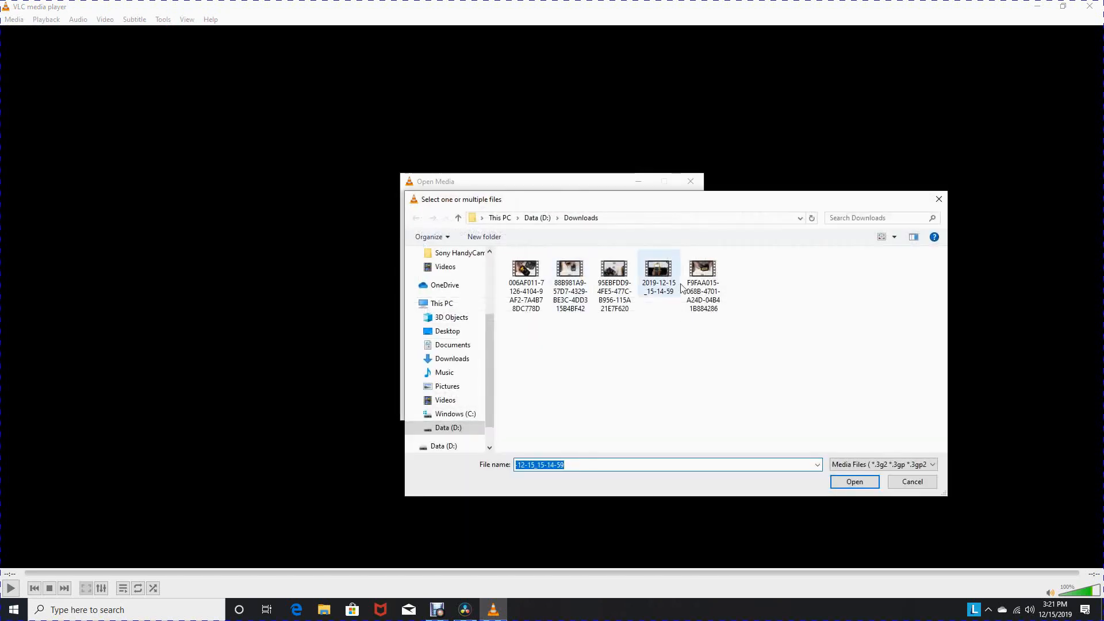
click(659, 273)
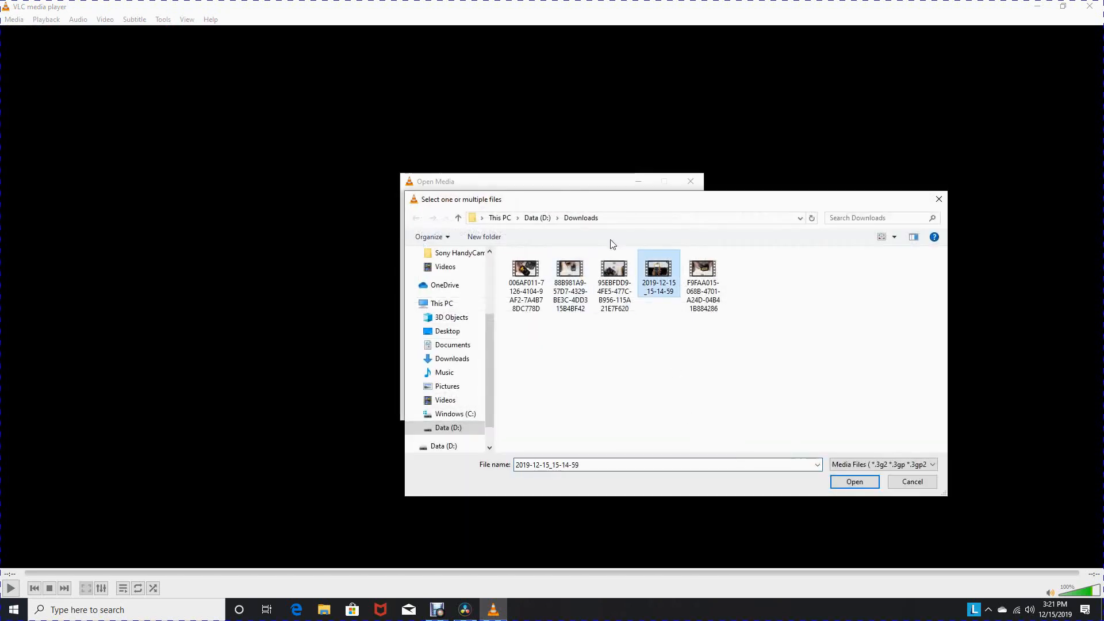
click(854, 481)
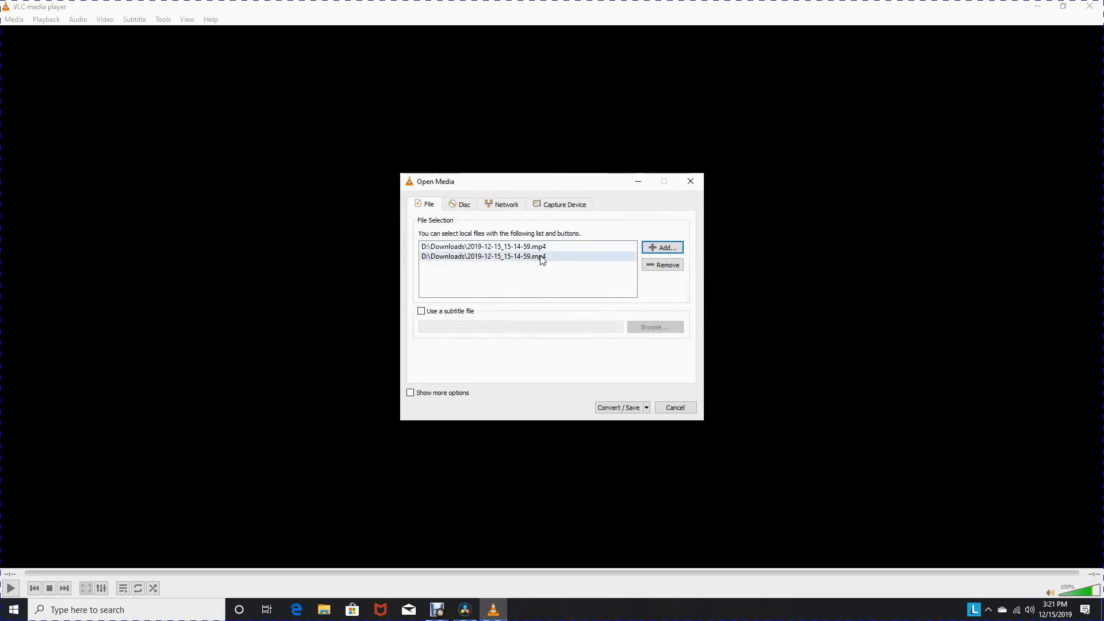
click(672, 265)
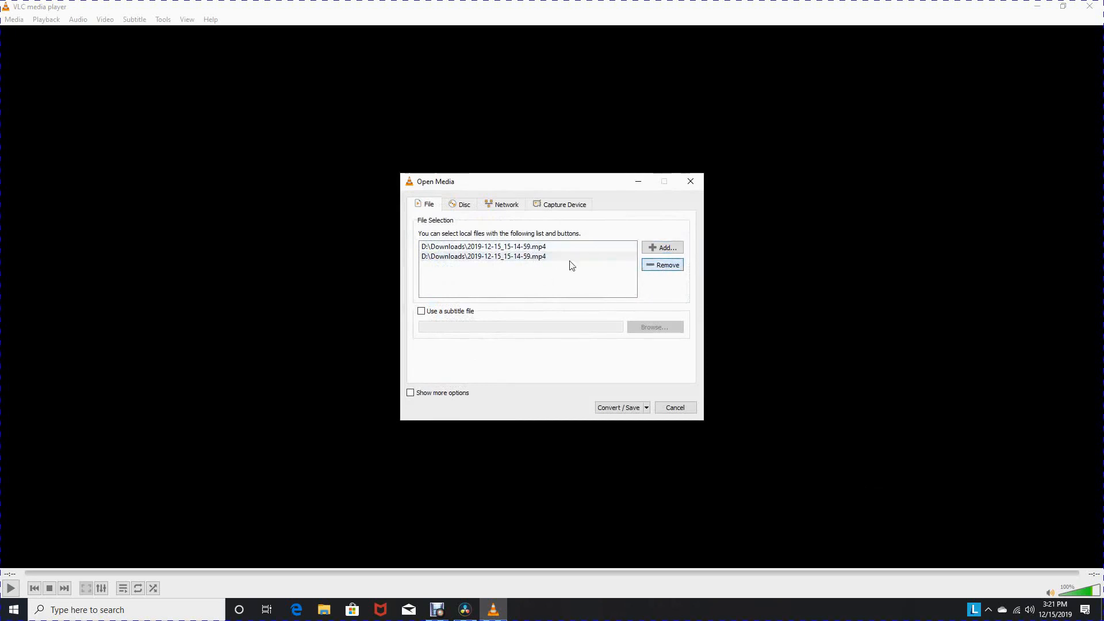
click(661, 267)
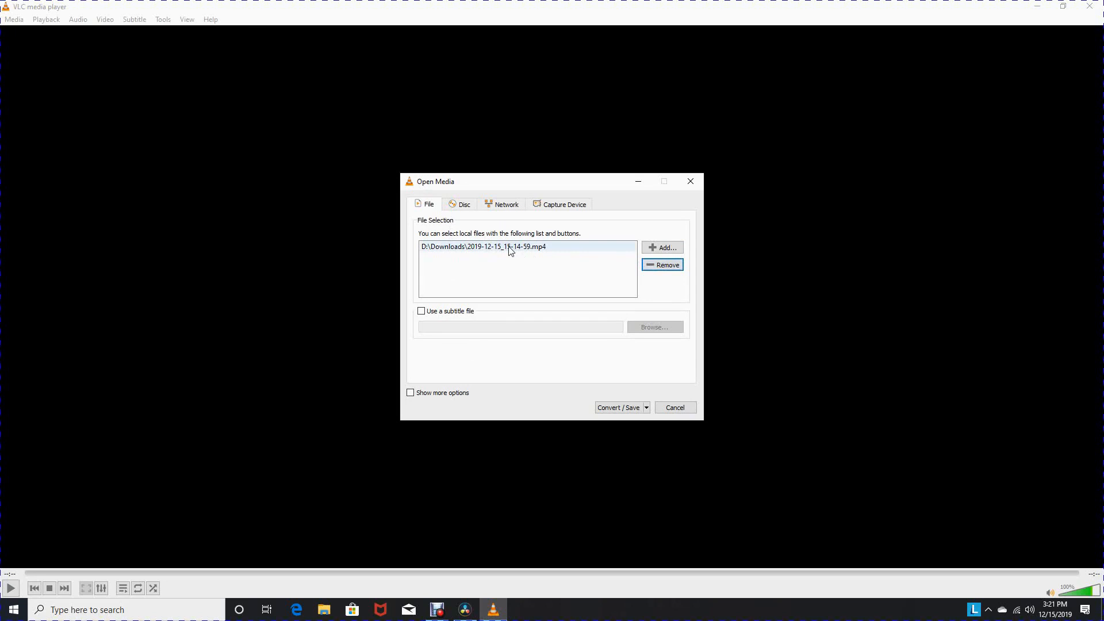
Convert the video with the Video - H.264 + MP3 (MP4) profile, saving it to Downloads as 2019-12-15_15-14-59N
click(627, 409)
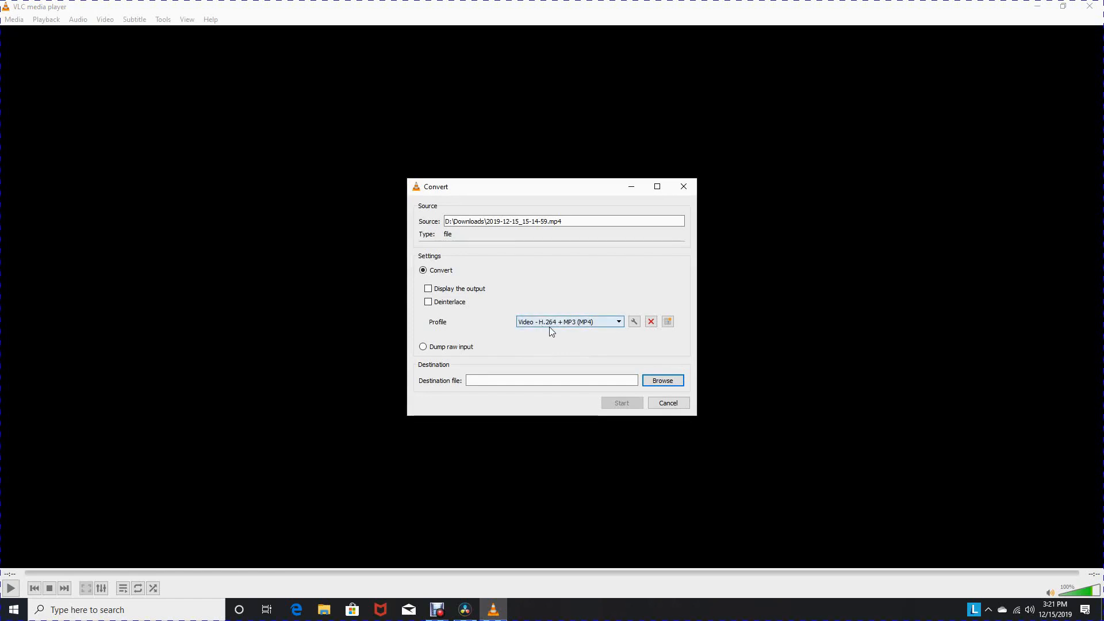
click(654, 382)
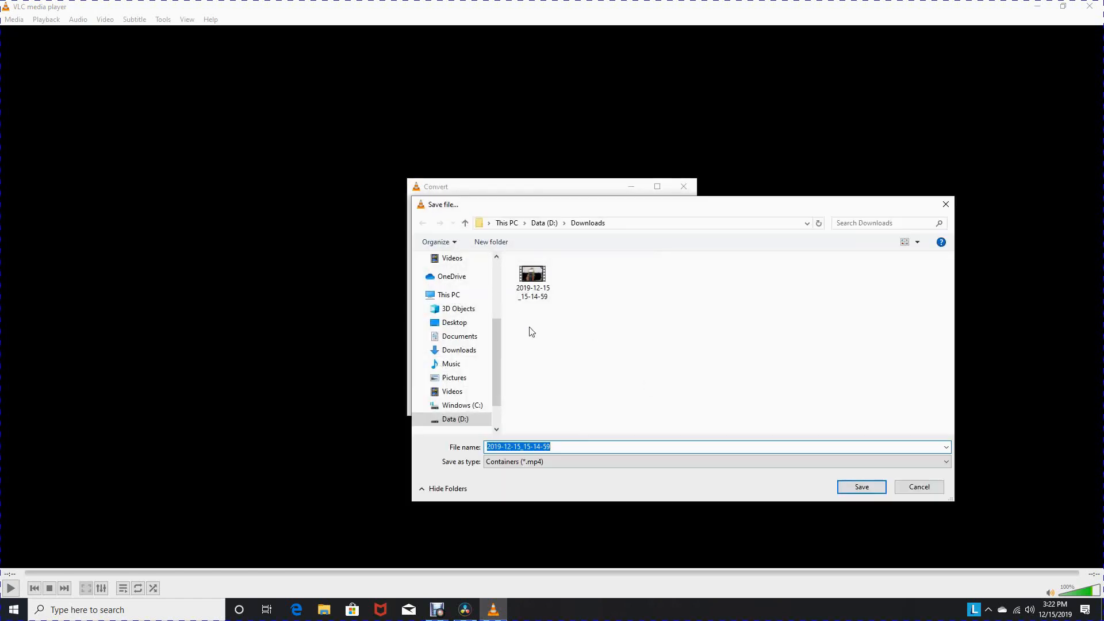
click(565, 450)
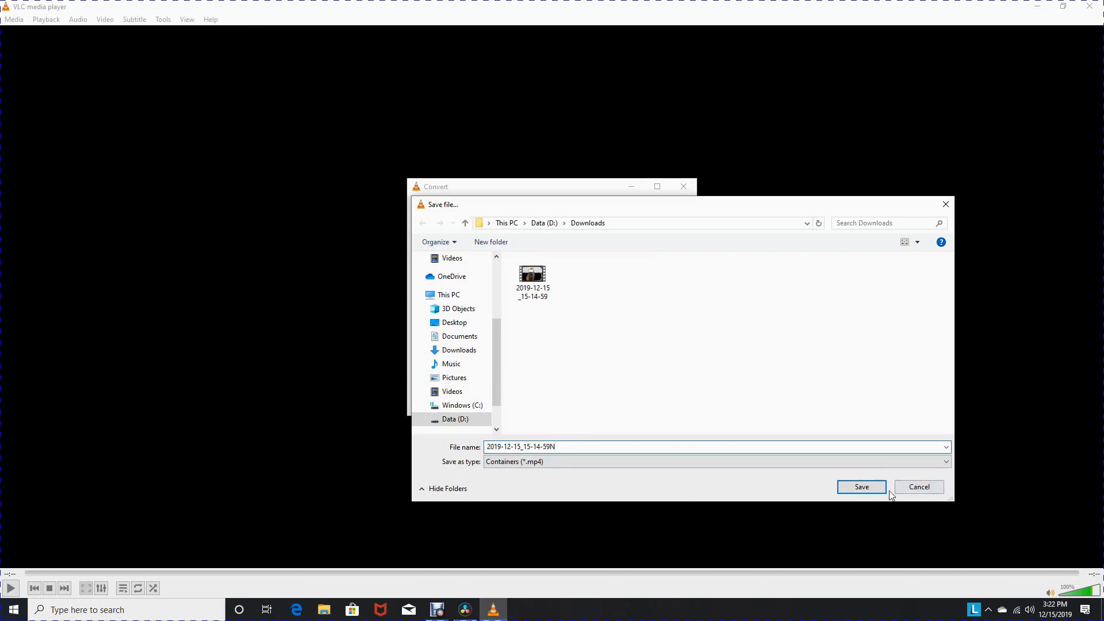
click(862, 488)
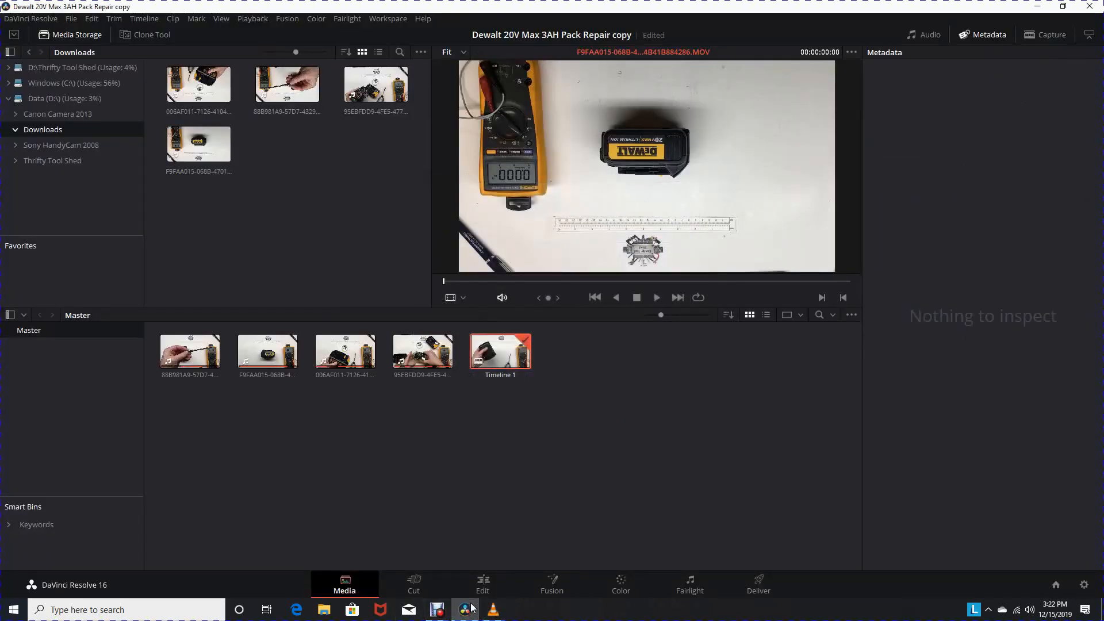
click(493, 610)
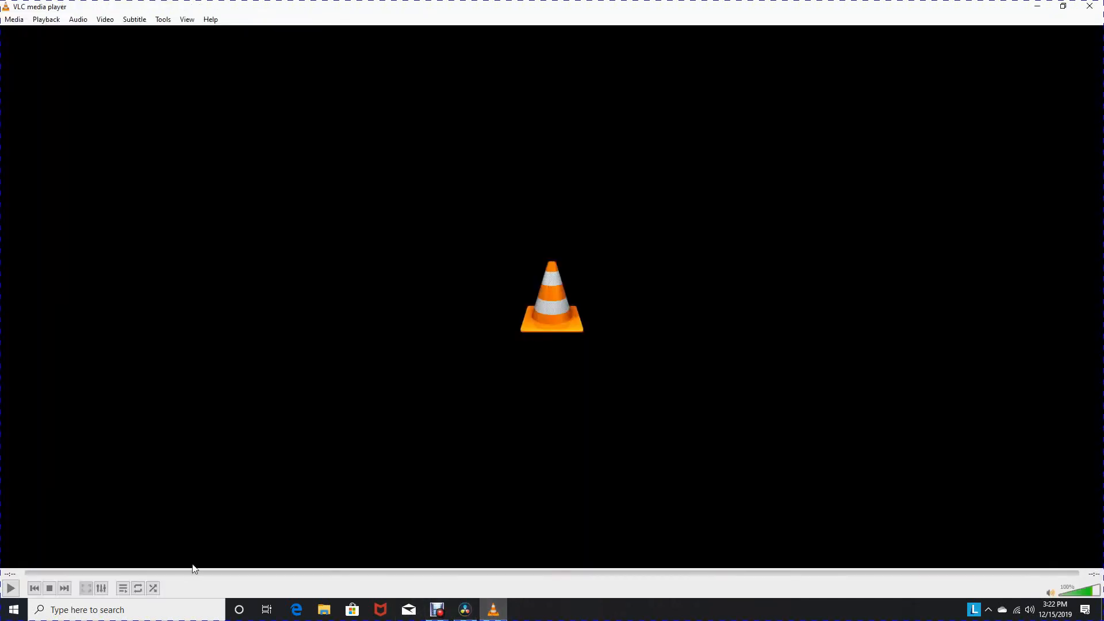
Switch to DaVinci Resolve and add the converted 2019-12-15_15-14-59N.mp4 from Downloads to the Master bin
click(467, 613)
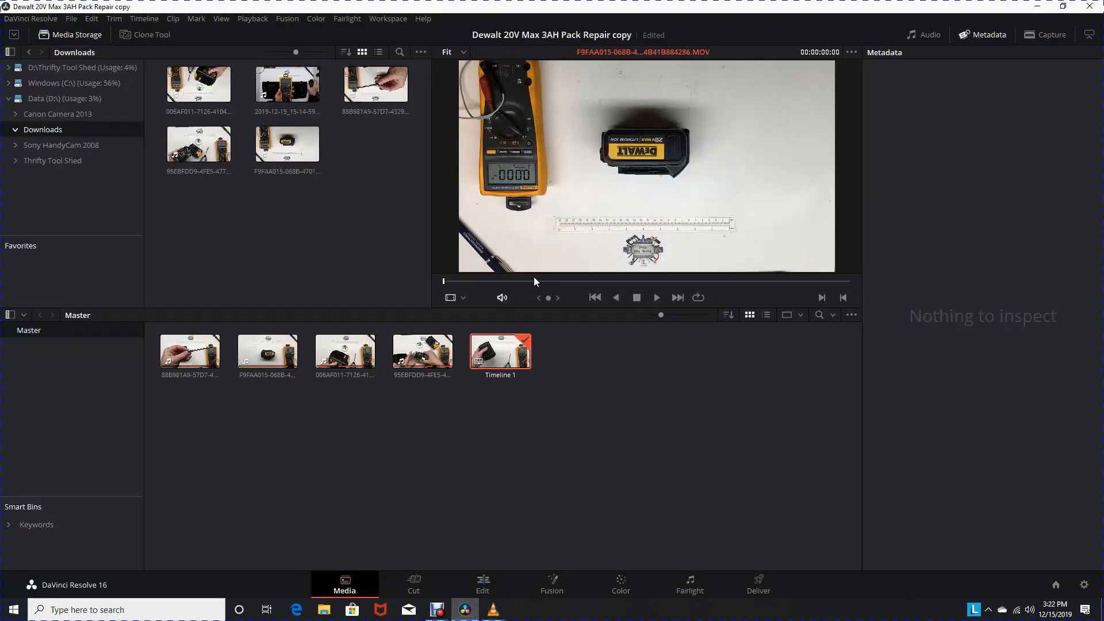
click(295, 92)
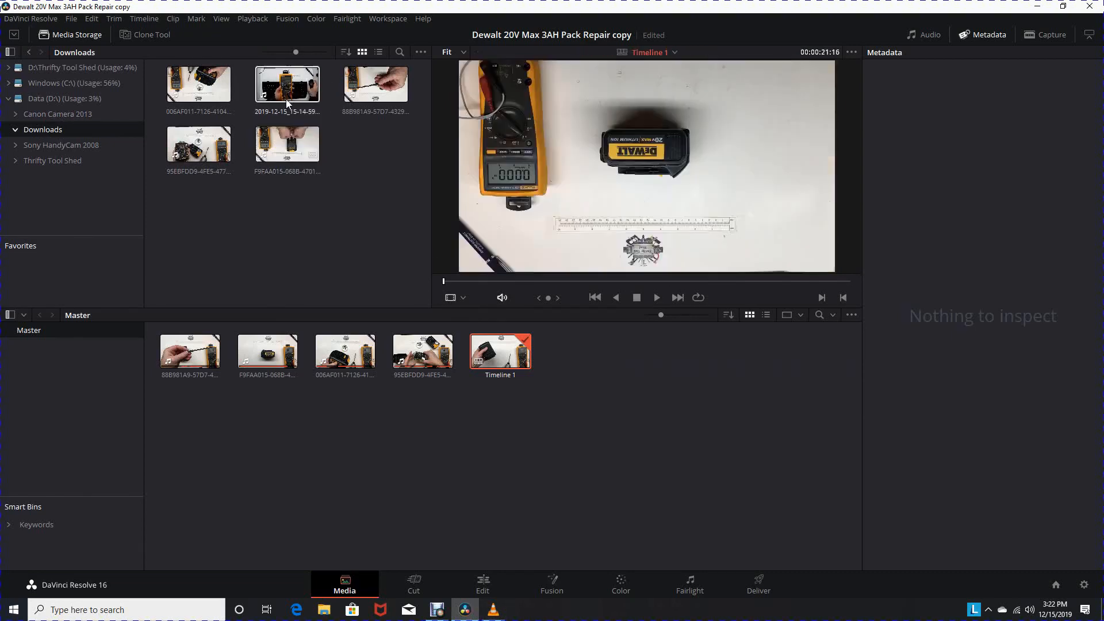
drag(287, 102, 571, 365)
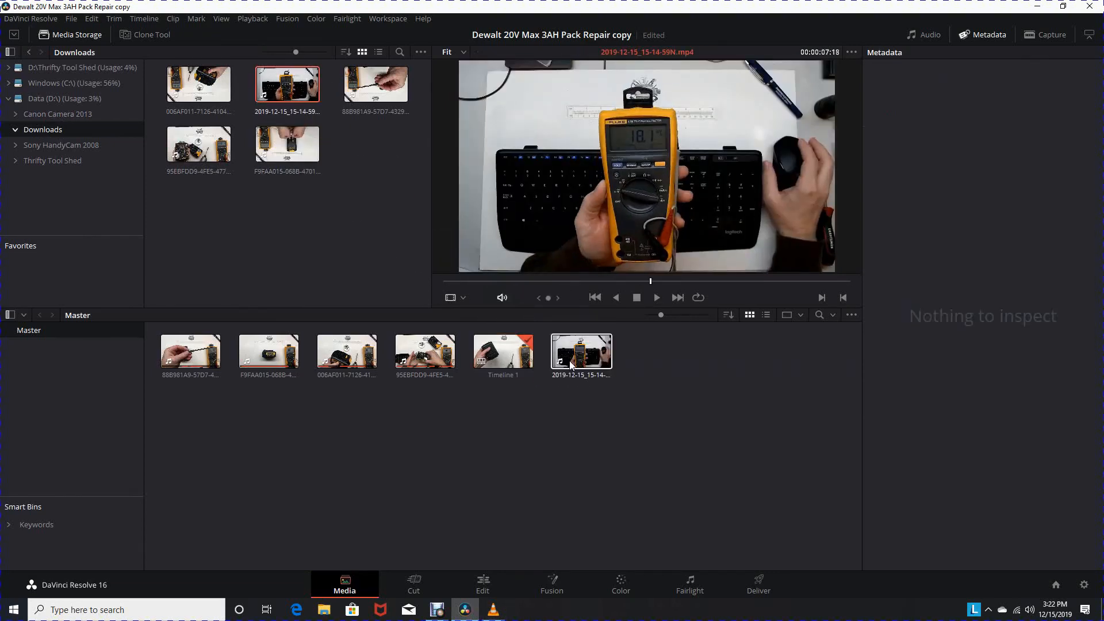
Insert the 2019-12-15_15-14-59N.mp4 clip into Timeline 1 just before 01:02:28:00, splitting the existing 95EBFDD9 clip
click(482, 586)
drag(217, 201, 460, 410)
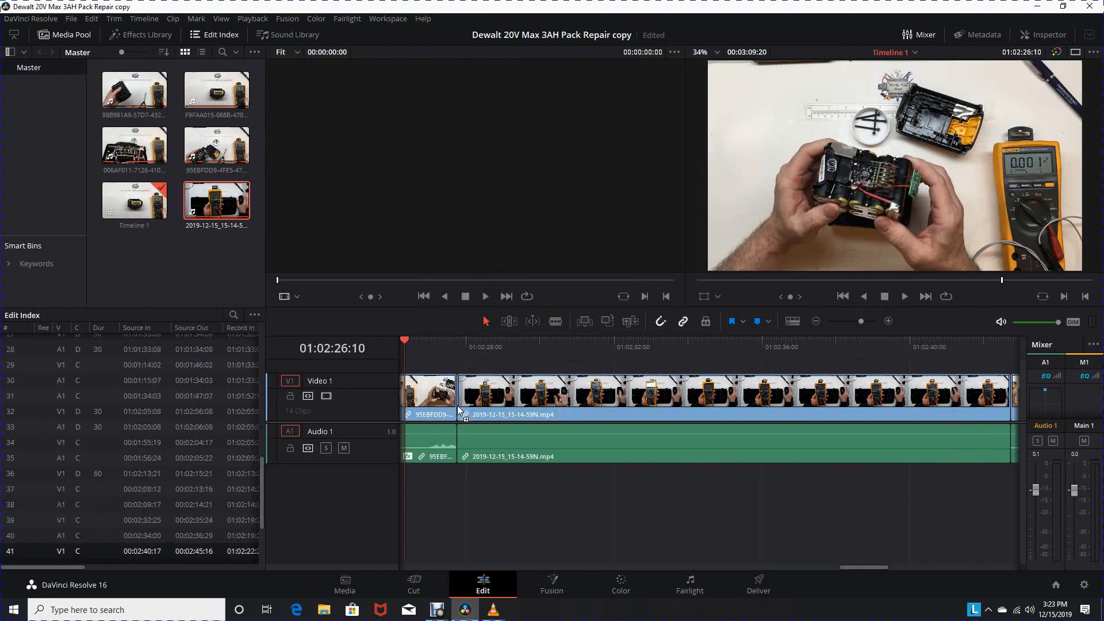
click(528, 406)
Play the inserted multimeter clip in the timeline from 01:02:30:10 to check its picture, stopping at about 01:02:37:23
click(553, 350)
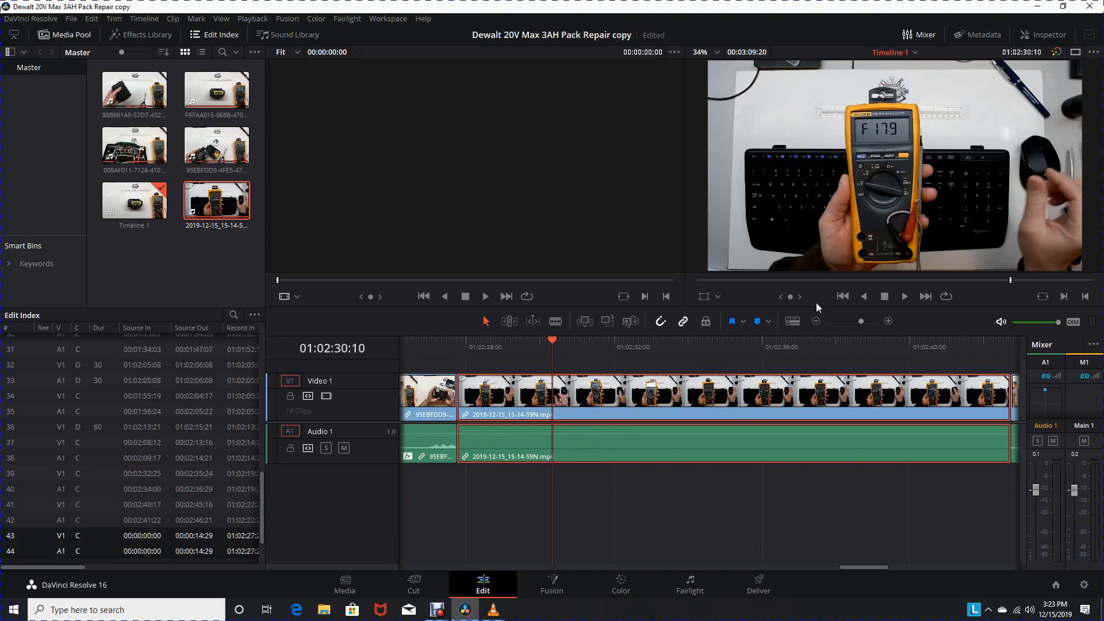
click(906, 295)
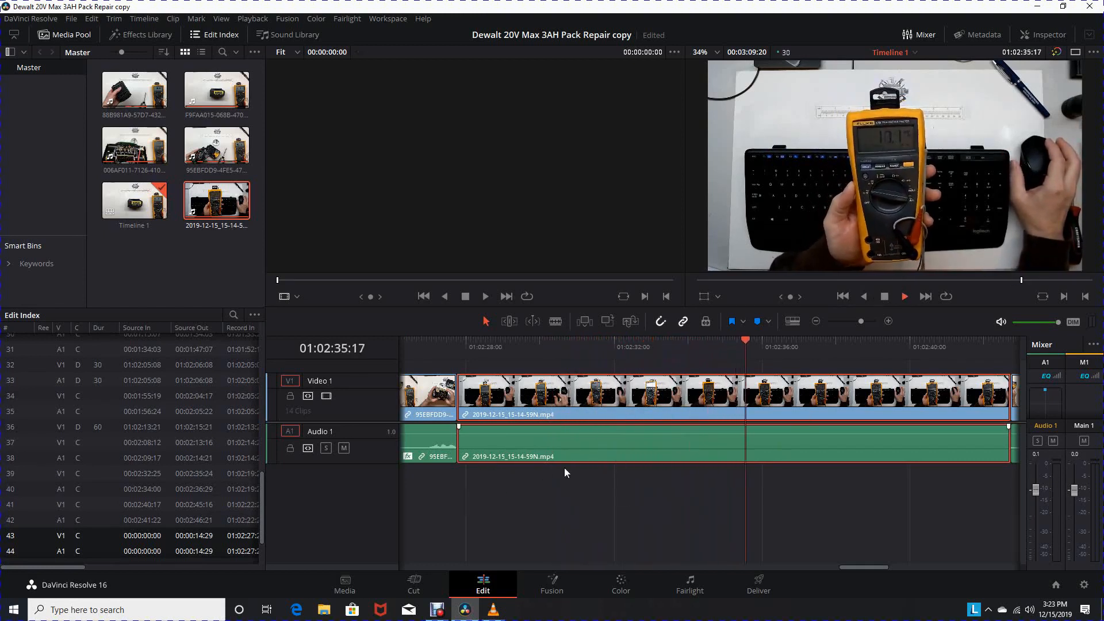
click(885, 296)
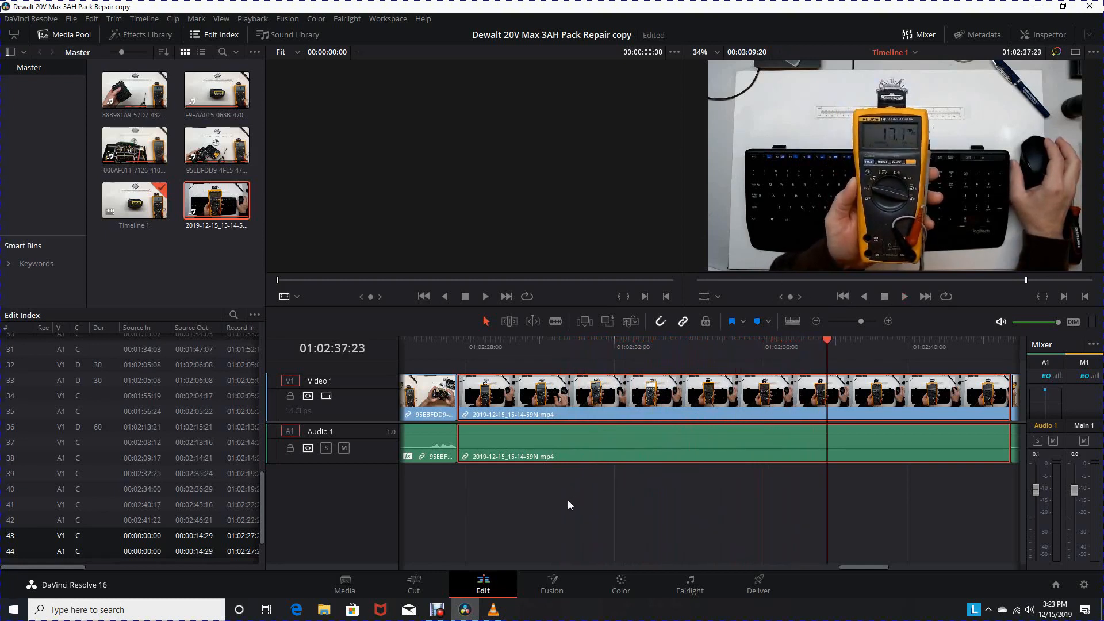
mouse_move(496, 614)
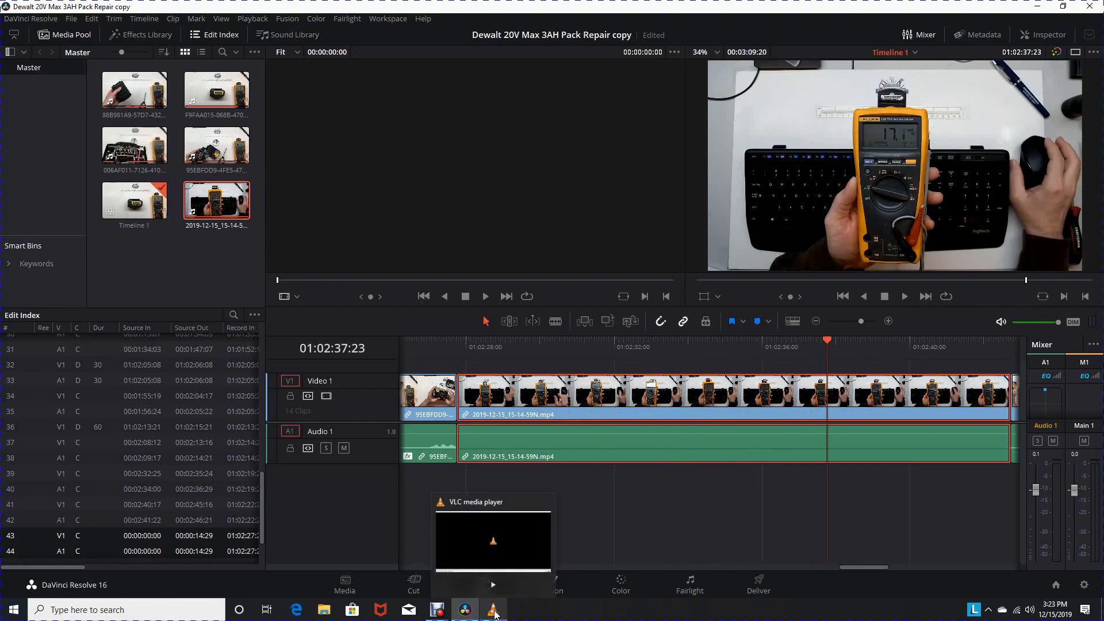
Switch to VLC media player and load D:\Downloads\2019-12-15_15-14-59.mp4 as the source for a new conversion
click(493, 613)
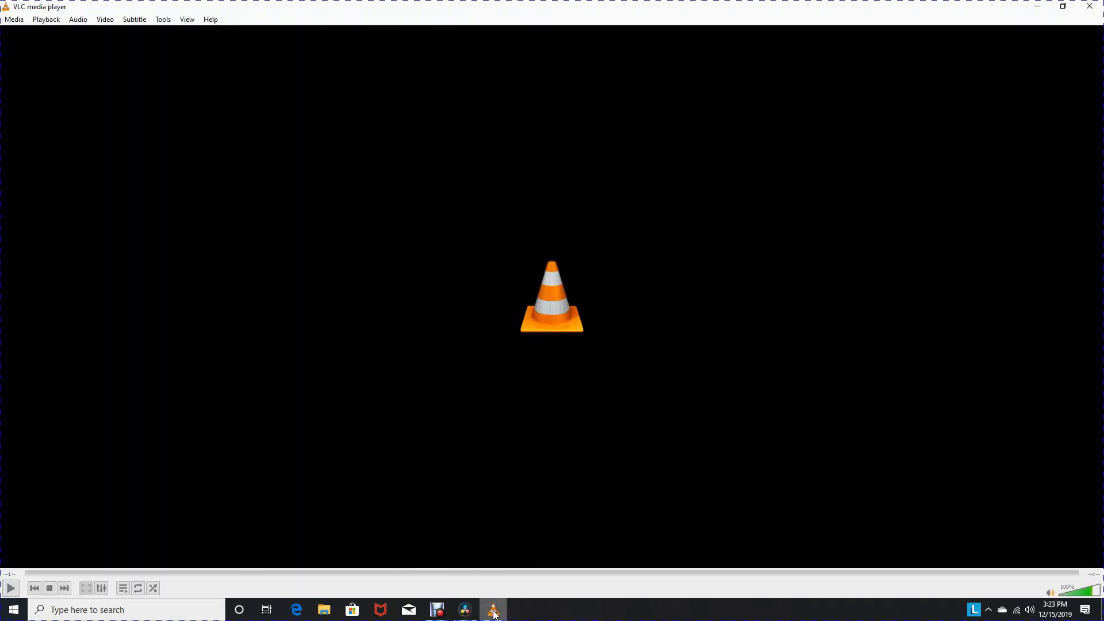
click(14, 19)
click(54, 153)
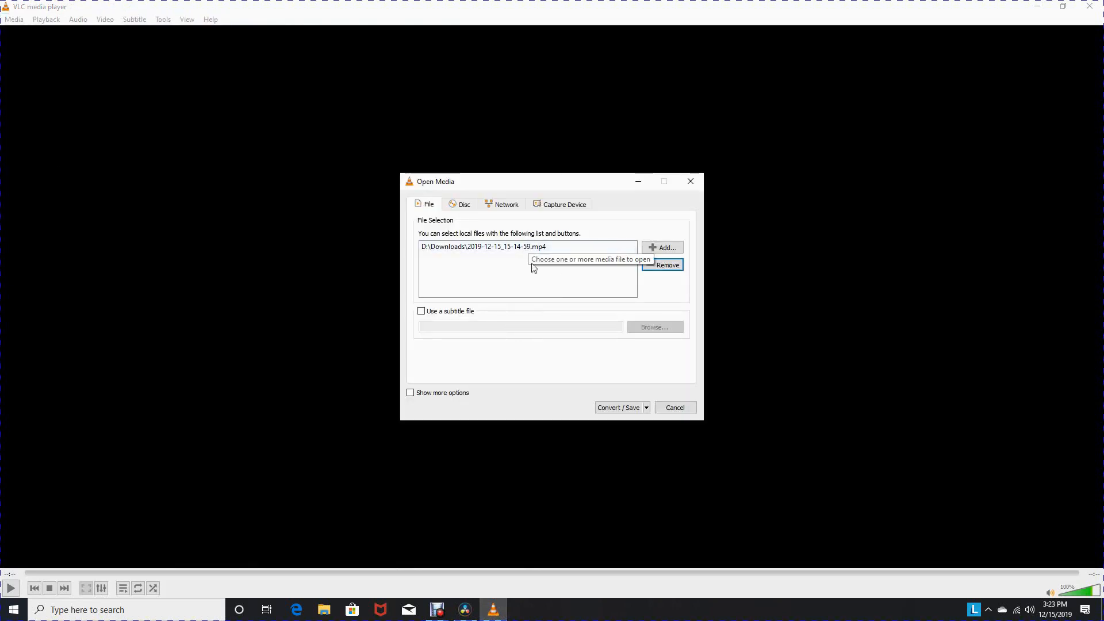
click(613, 409)
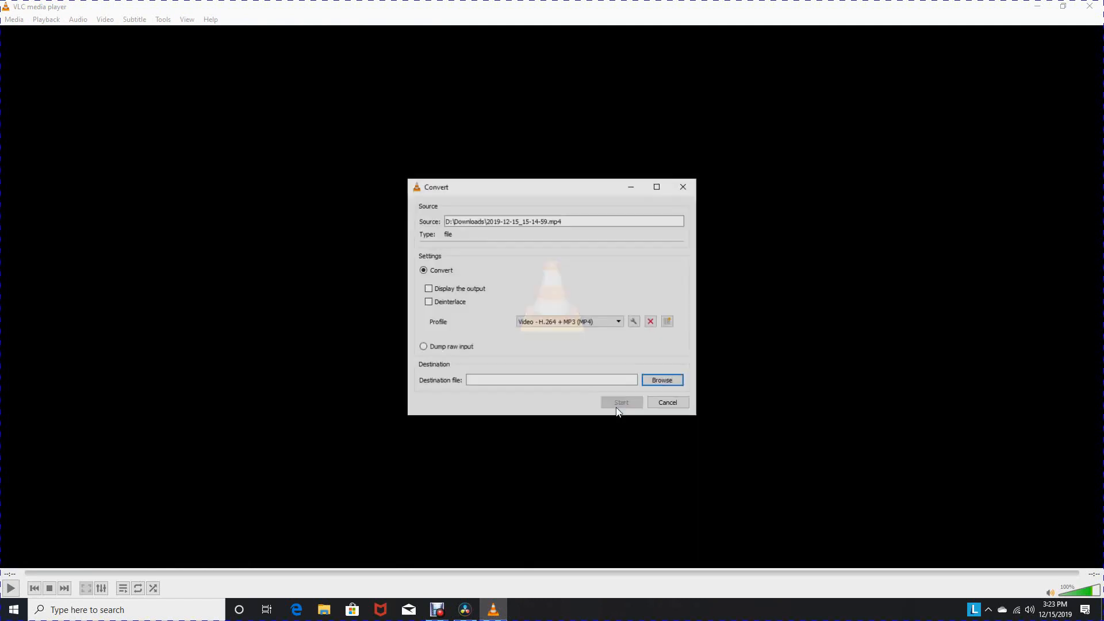
Edit the Video - H.264 + MP3 (MP4) profile to use the MPEG 4 Audio (AAC) audio codec, and save the profile
click(634, 322)
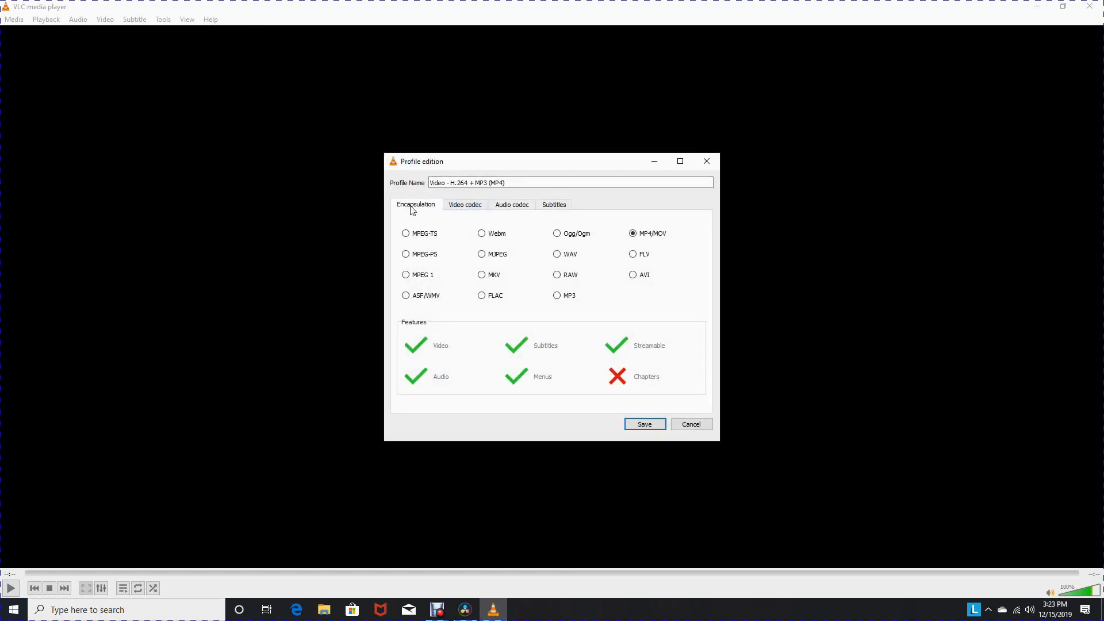
click(464, 205)
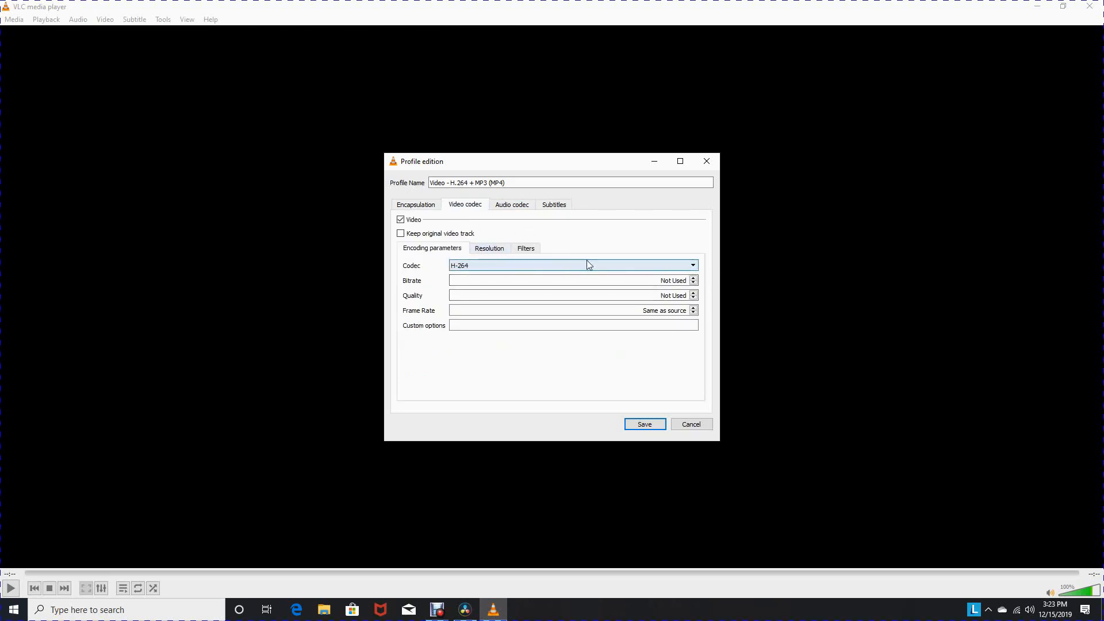
click(513, 206)
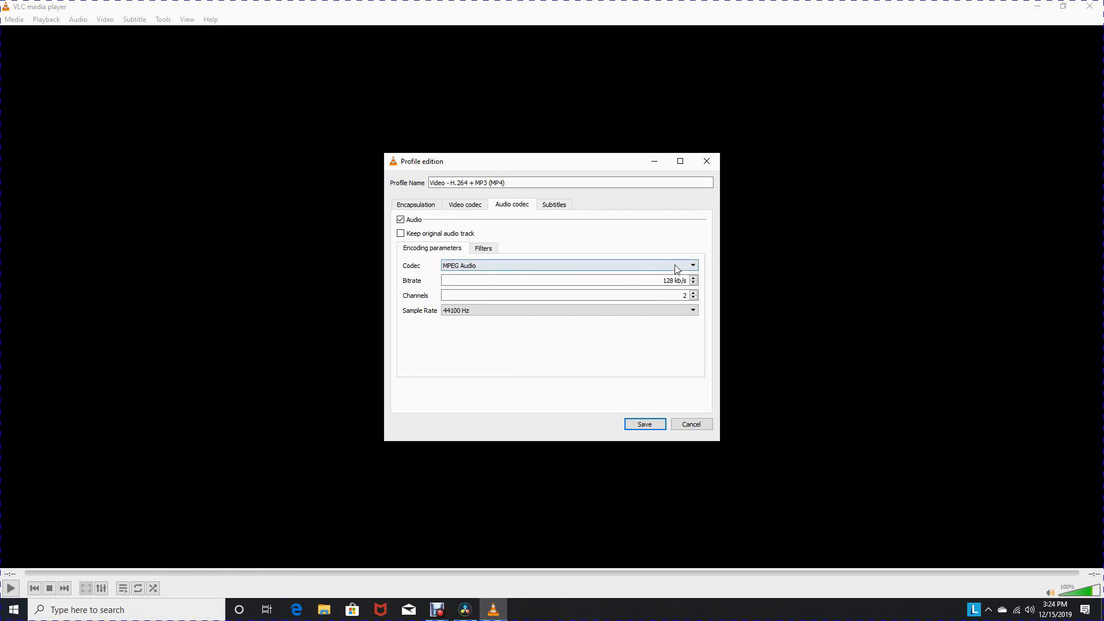
click(693, 266)
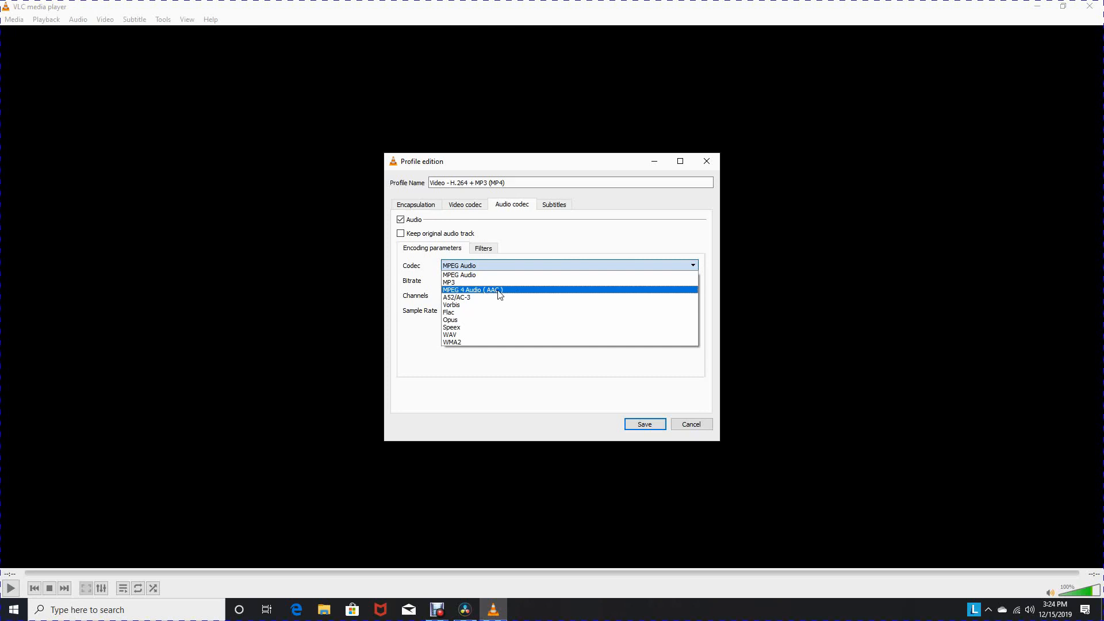
click(498, 291)
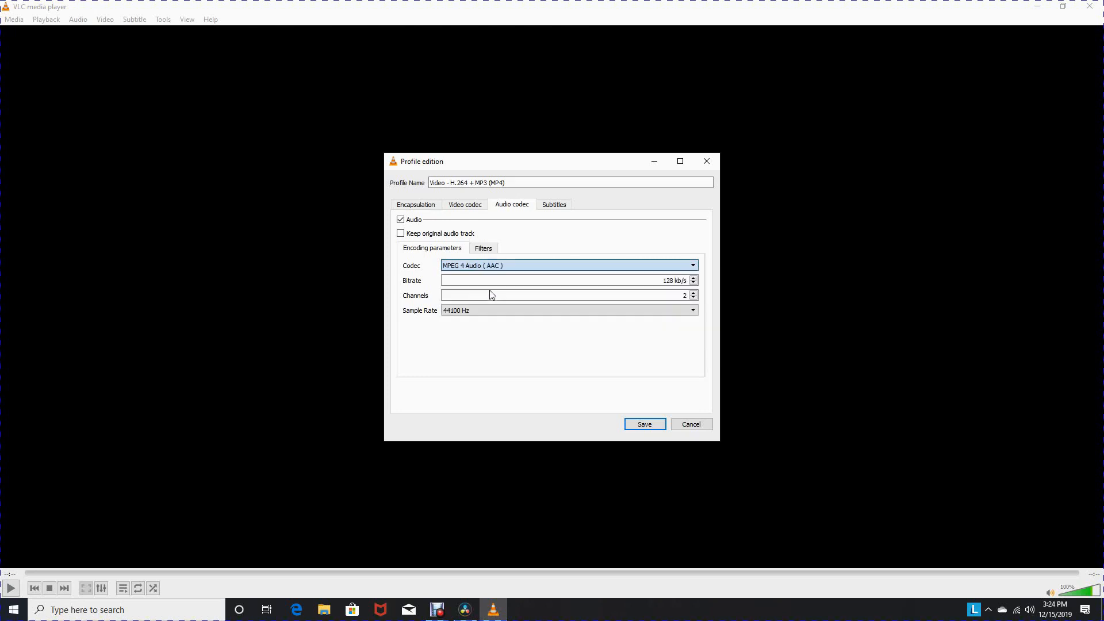
click(642, 425)
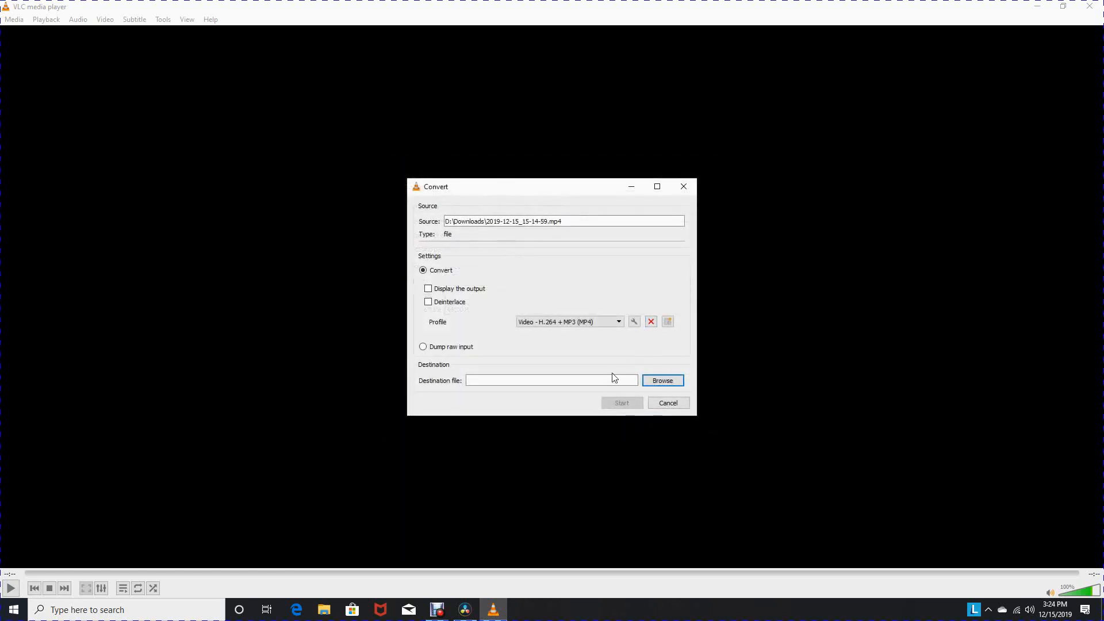
Convert the video into Downloads as 2019-12-15_15-14-59_AAC.mp4, and minimize VLC once the conversion is done
click(656, 380)
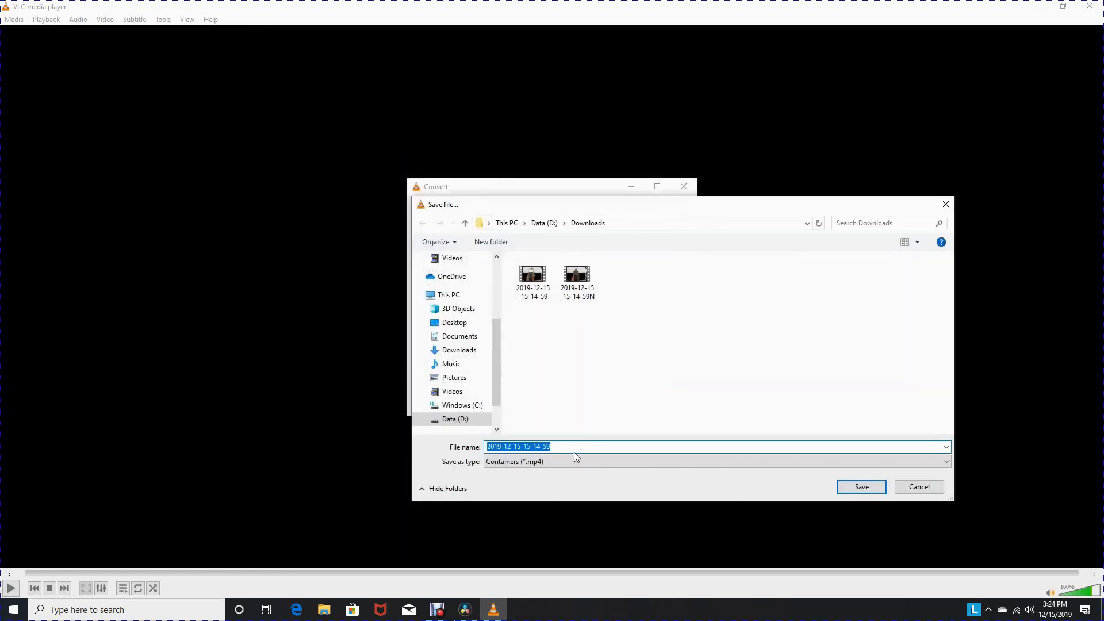
click(563, 447)
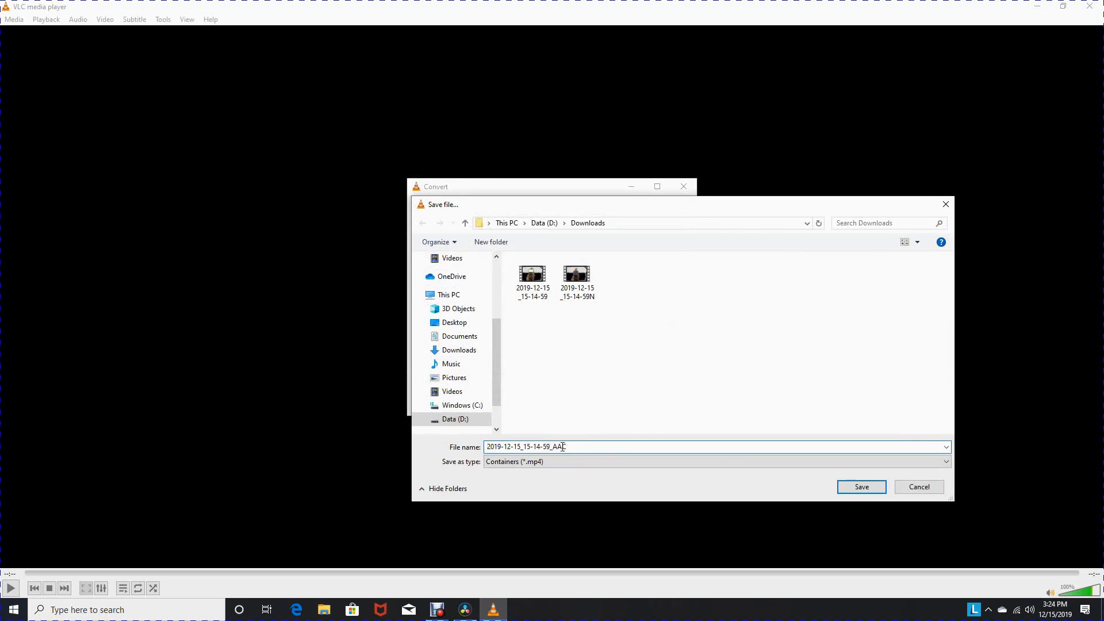
click(870, 488)
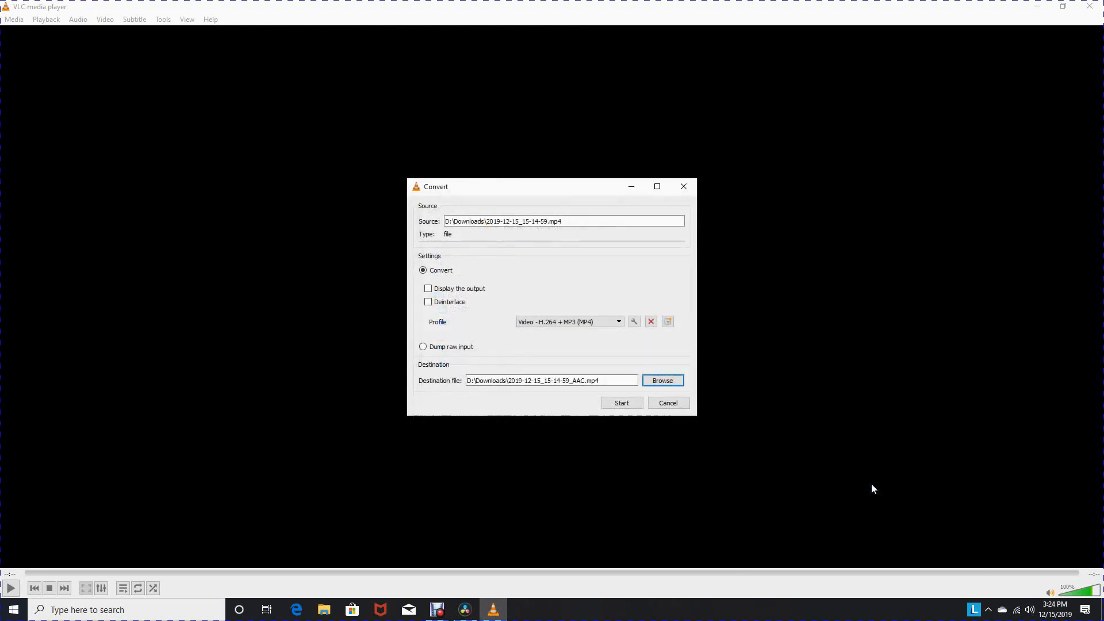
click(627, 403)
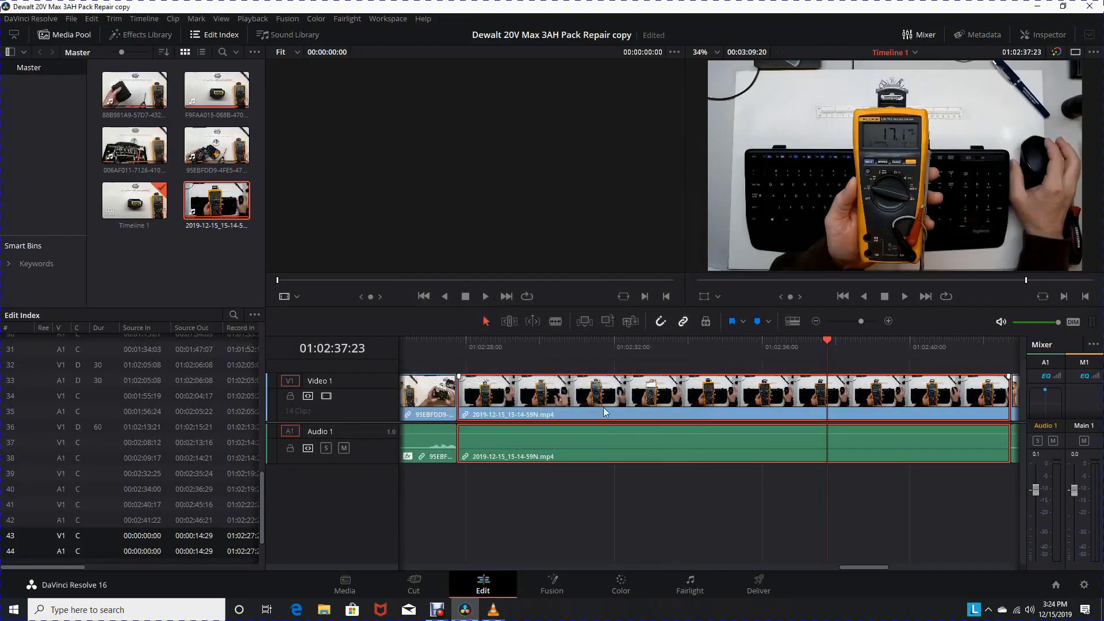
click(493, 614)
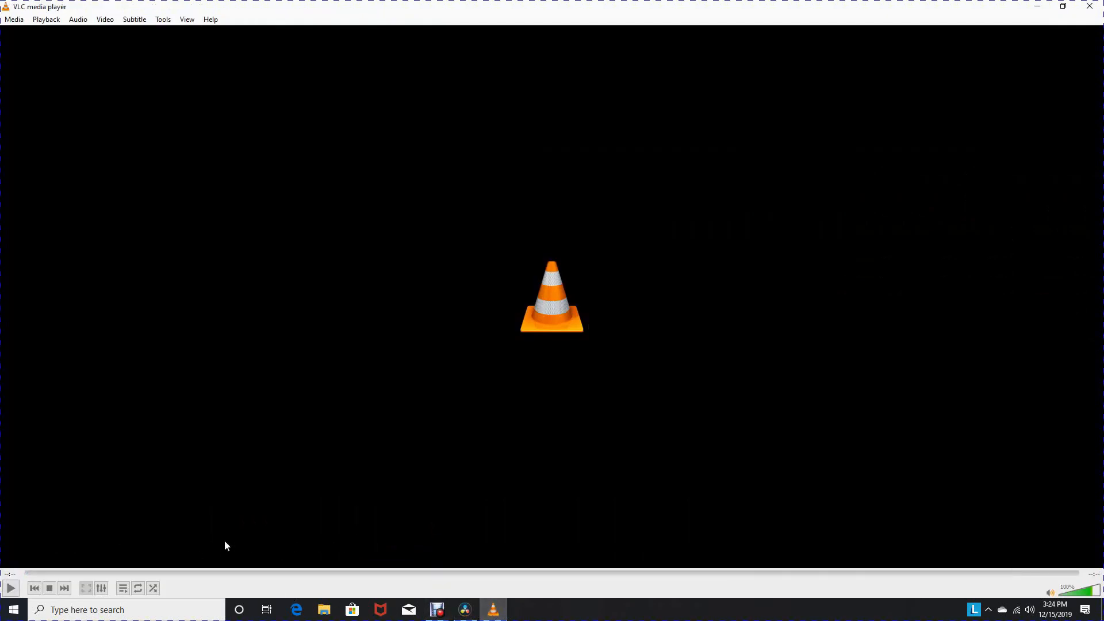
click(1037, 6)
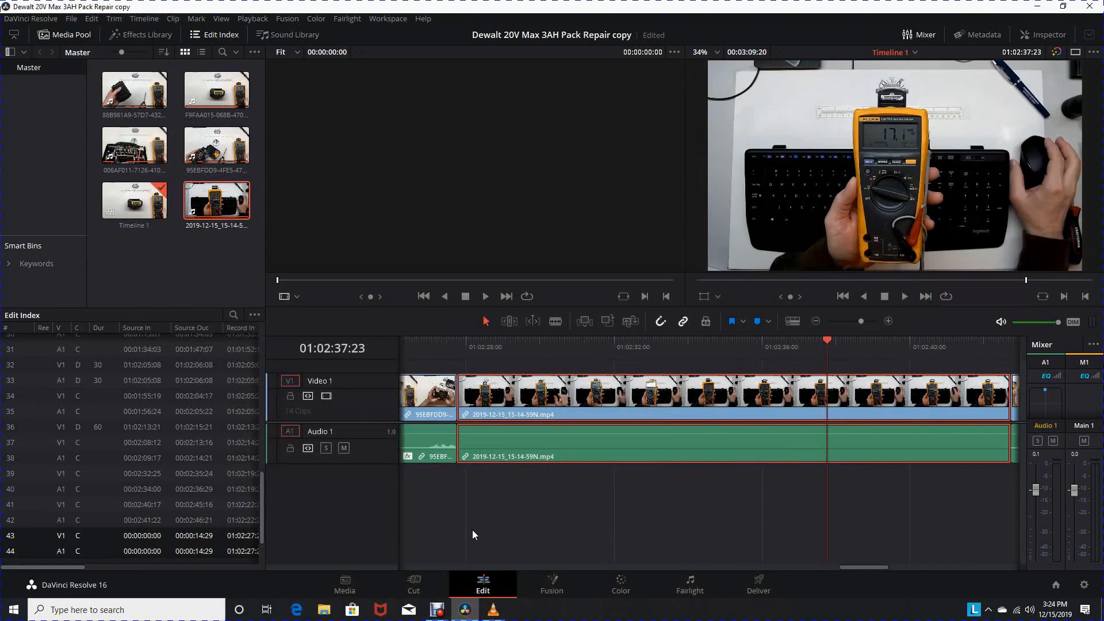
In DaVinci Resolve, add 2019-12-15_15-14-59_AAC.mp4 from Downloads to the Master bin and overwrite the 2019-12-15_15-14-59N.mp4 clip in Timeline 1 with it
click(345, 582)
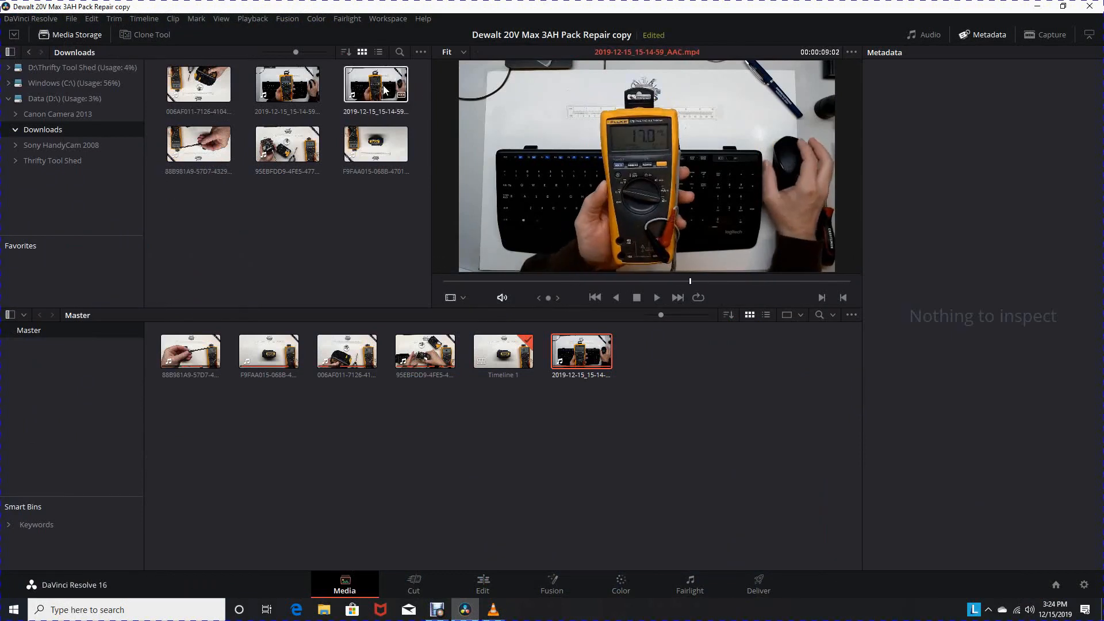
drag(383, 85, 656, 368)
click(483, 585)
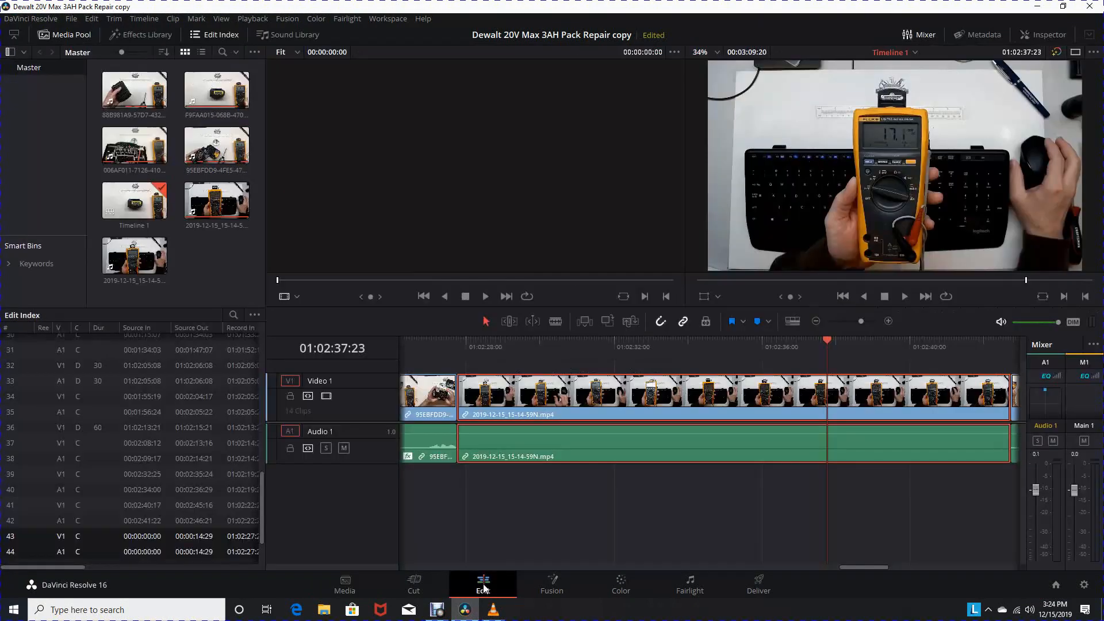
drag(134, 255, 459, 397)
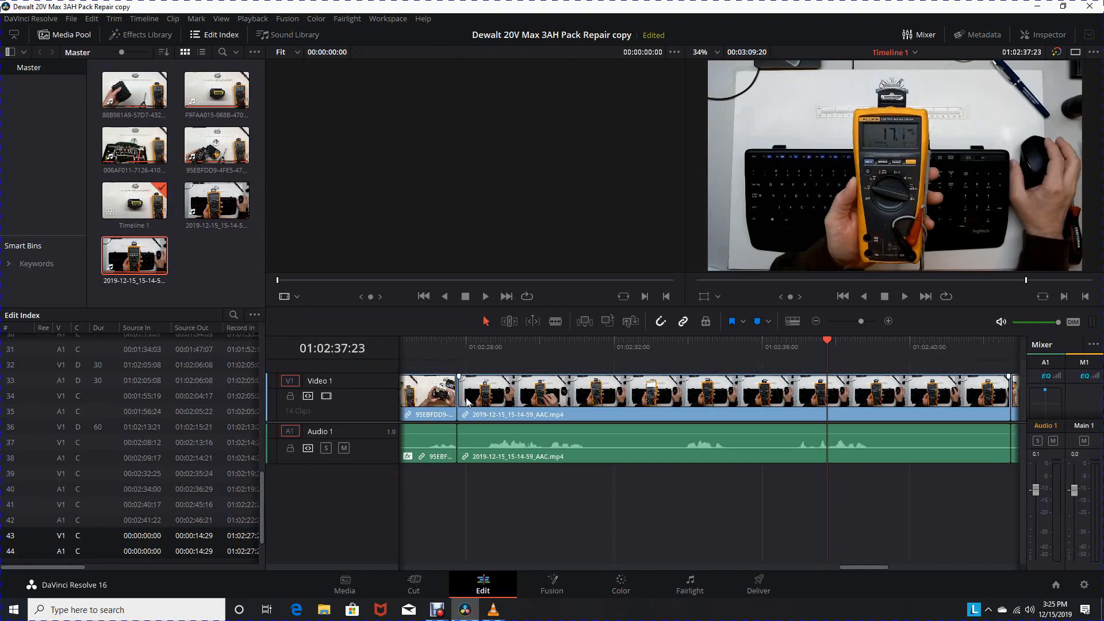
Play the 2019-12-15_15-14-59_AAC.mp4 clip from just after 01:02:28:00 to check its sound, stopping at about 01:02:39:02
click(467, 401)
click(487, 350)
key(space)
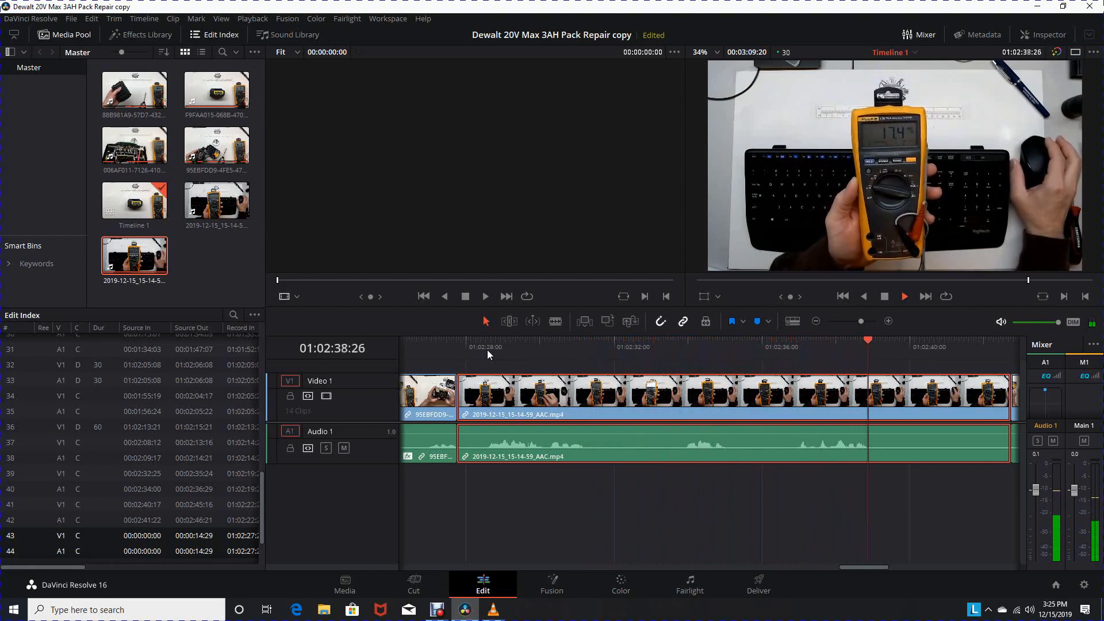
key(space)
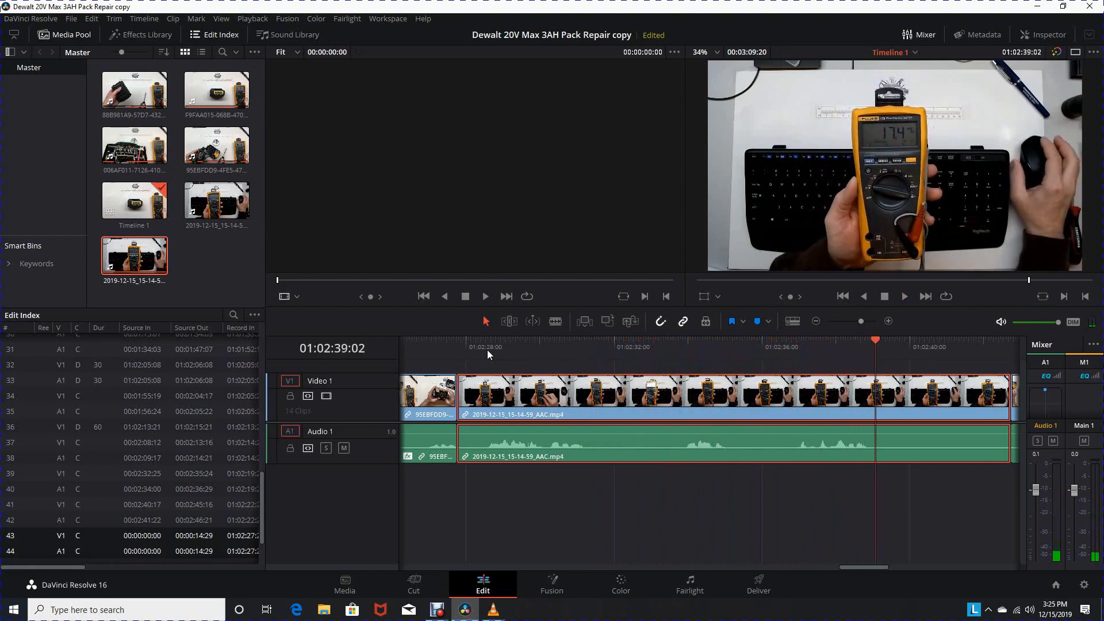